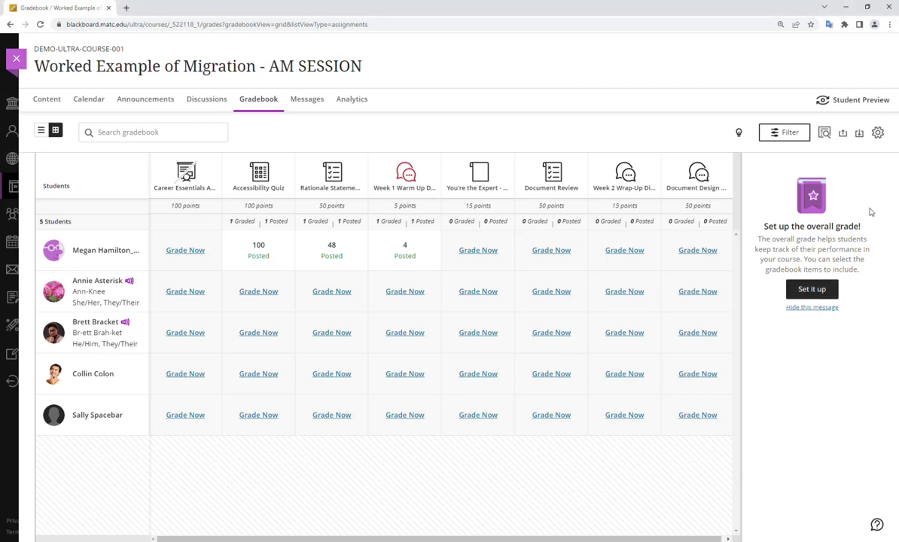
Hide the message about setting up the overall grade beside the gradebook grid
click(820, 310)
click(527, 327)
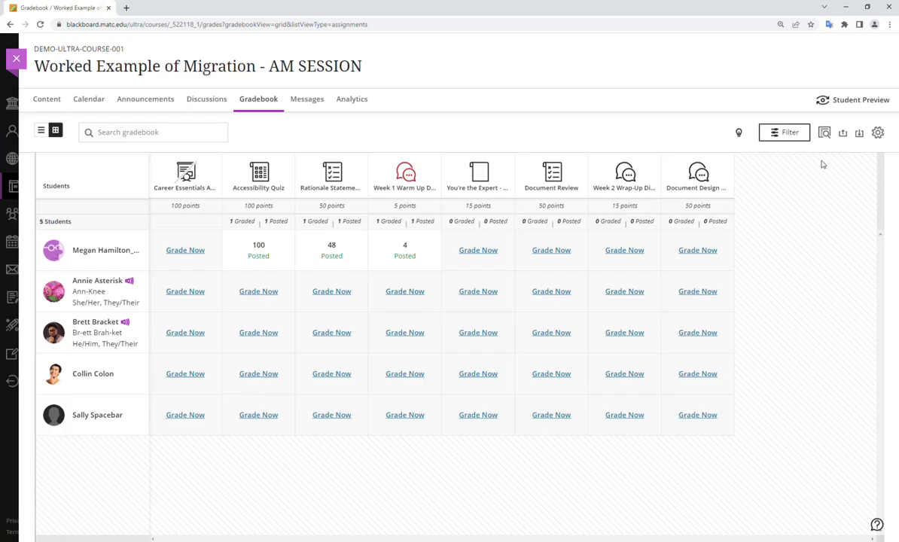
Start setting up the overall grade from the gradebook settings with the Weighted calculation format
click(876, 132)
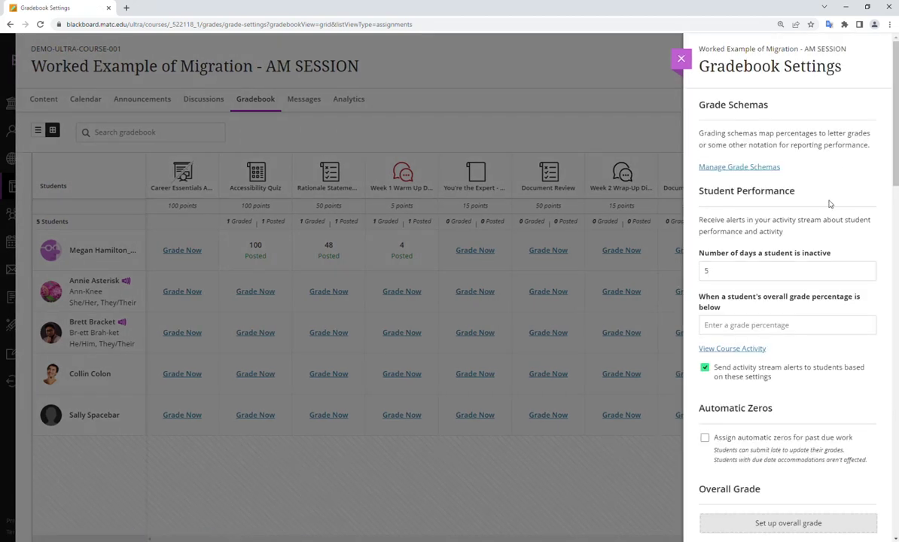
scroll(828, 201, down, 5)
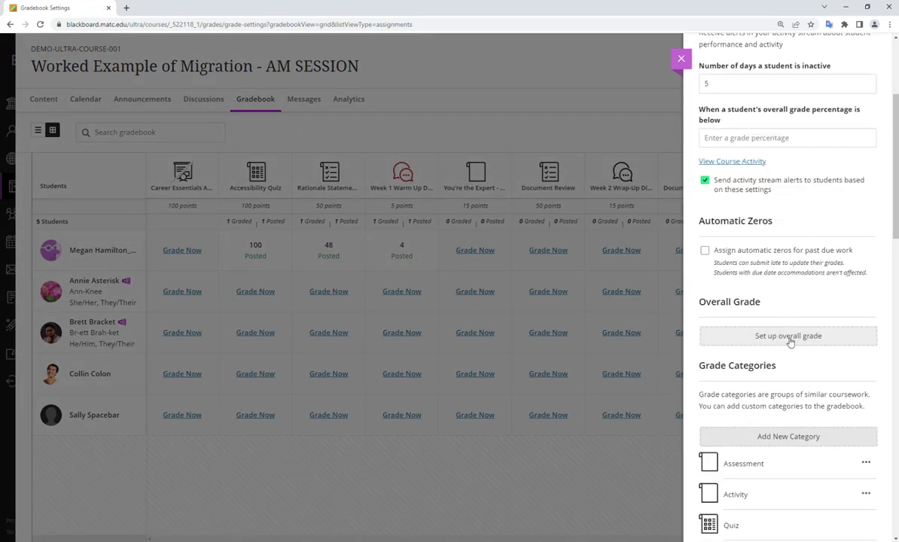
click(734, 339)
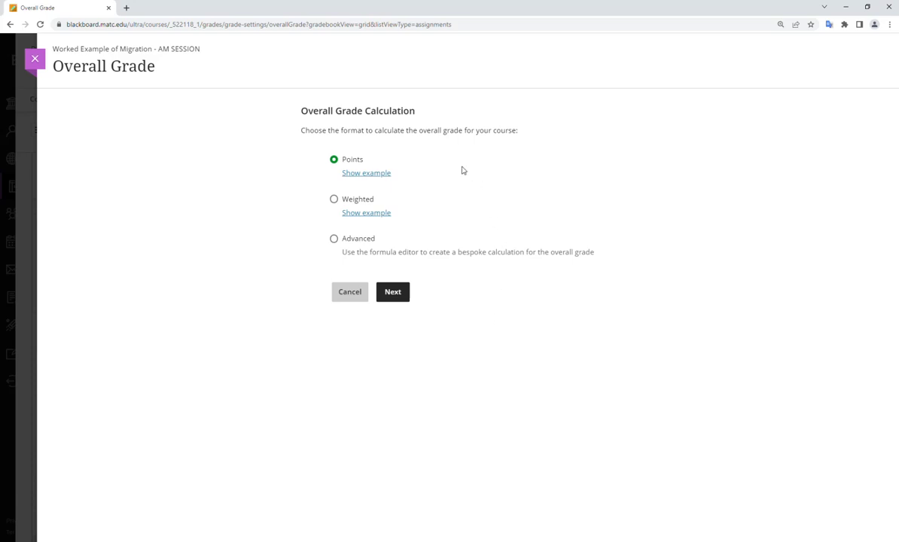
click(333, 199)
click(393, 294)
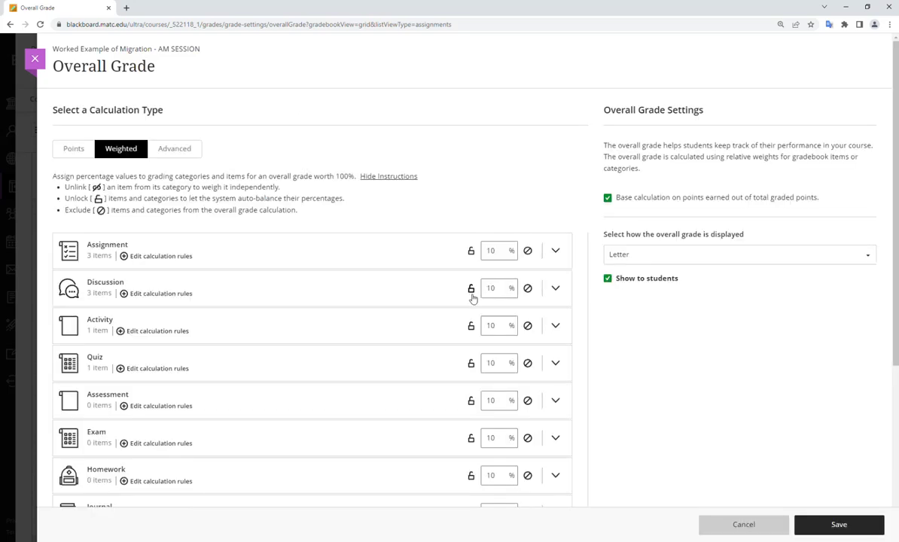
Review which items belong to the Assignment and Activity categories, and close the overall grade setup and gradebook settings without saving
scroll(368, 260, down, 5)
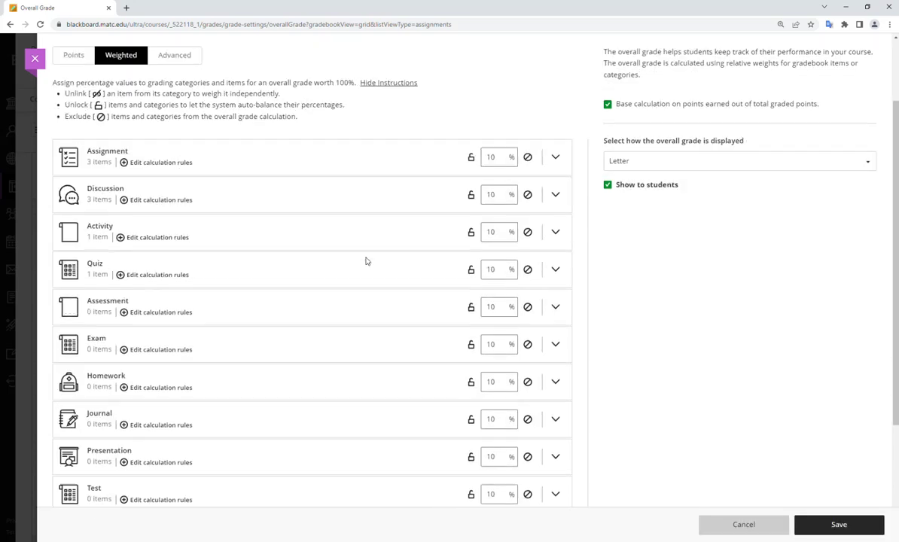
scroll(367, 260, up, 5)
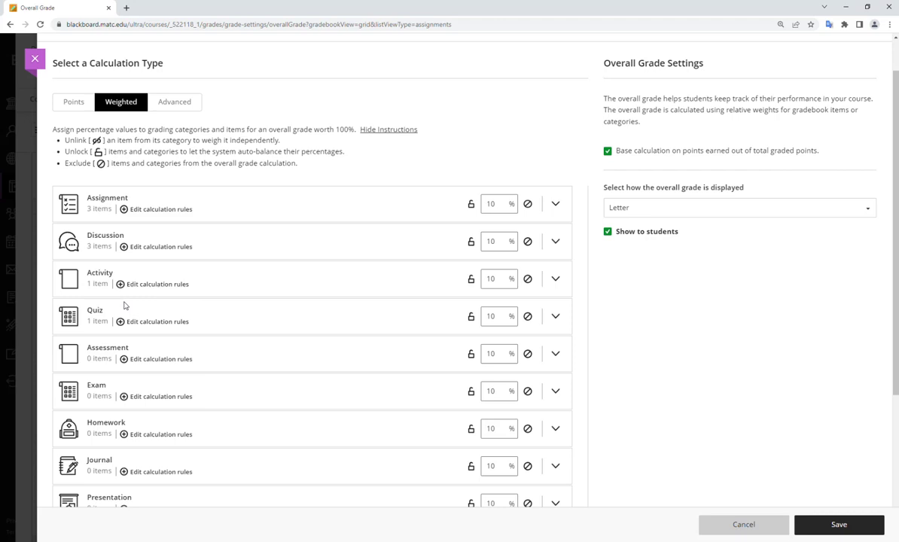
click(555, 204)
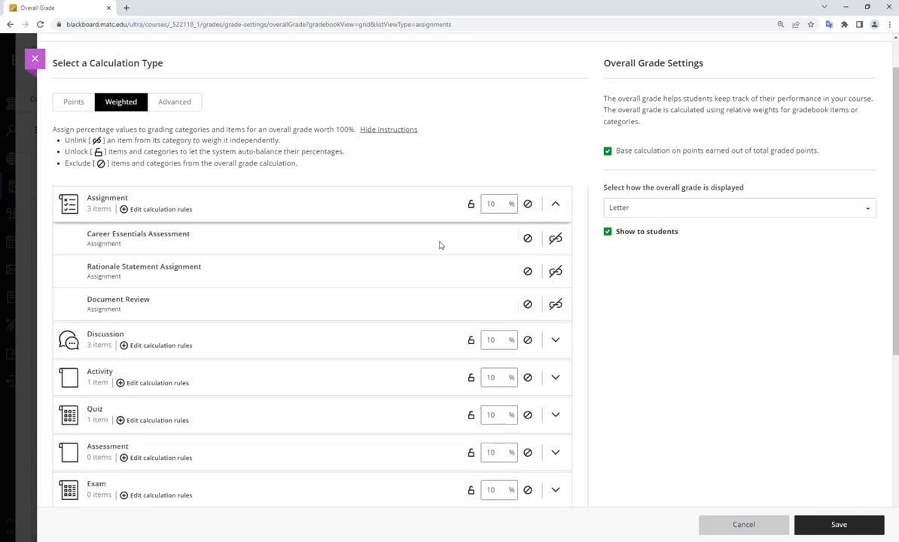
scroll(287, 274, down, 2)
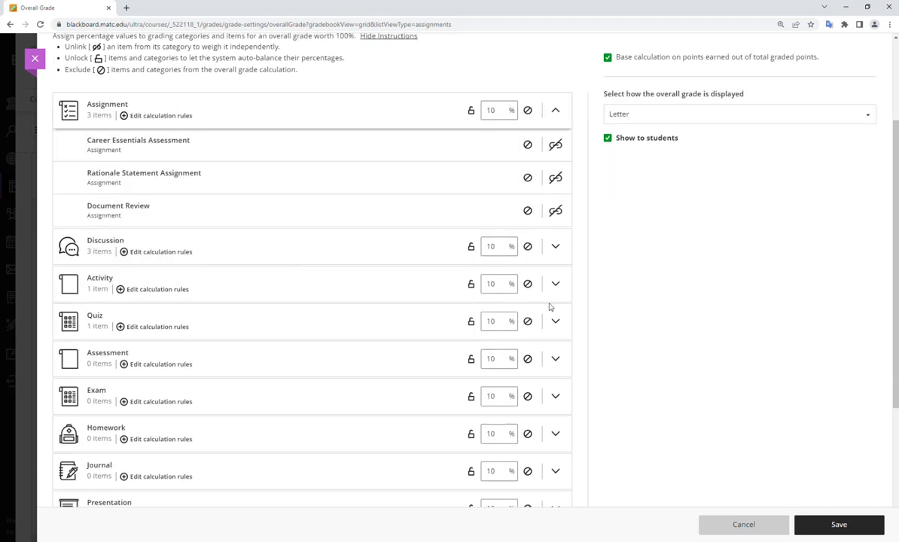
click(555, 285)
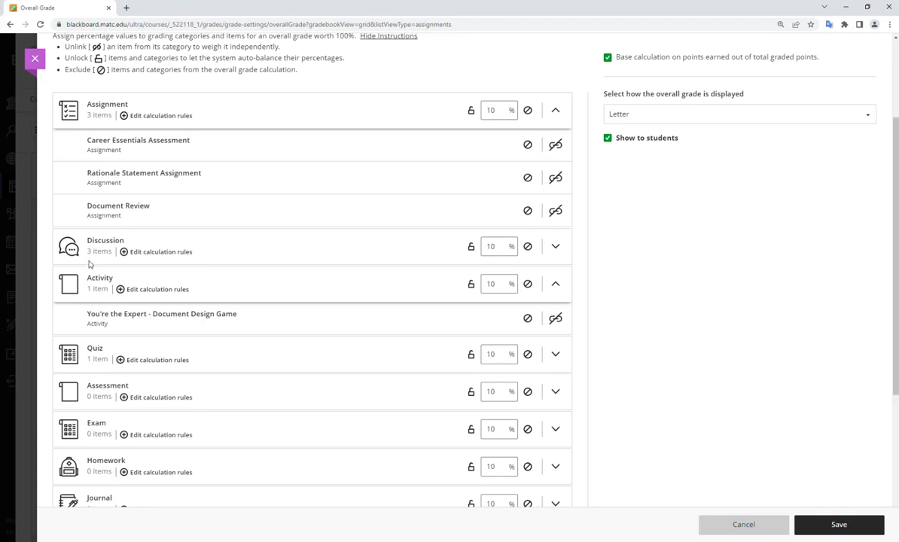
click(34, 58)
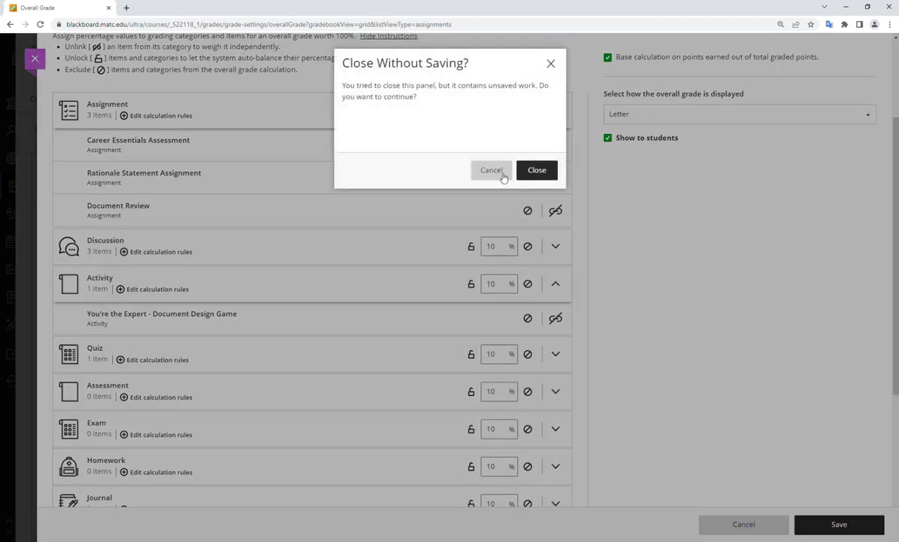
click(541, 171)
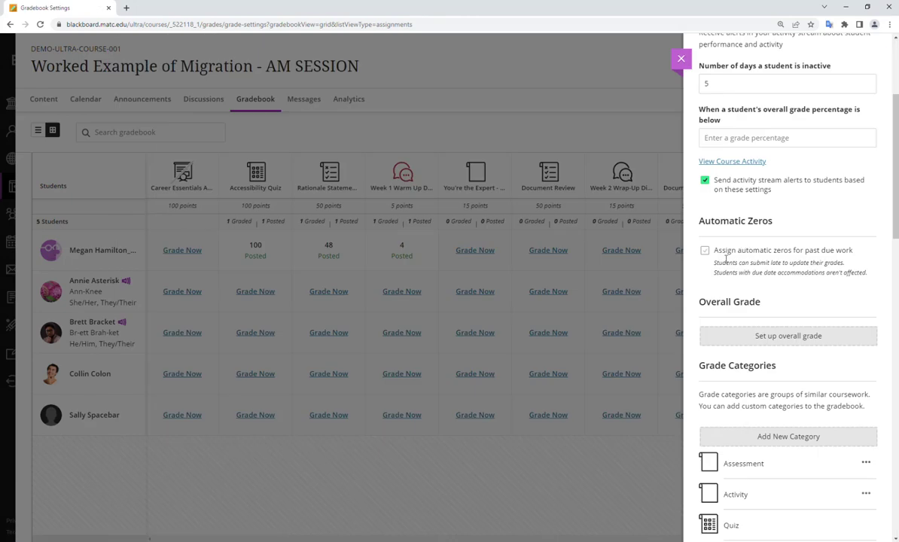
click(680, 58)
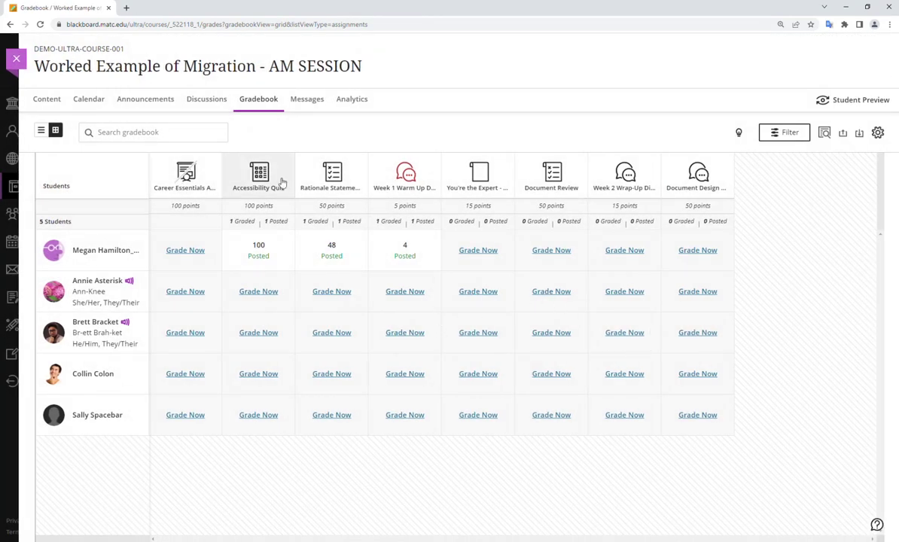
Edit the "You're the Expert - Document Design Game" item, set its grade category to Assignment, and save the settings
click(484, 180)
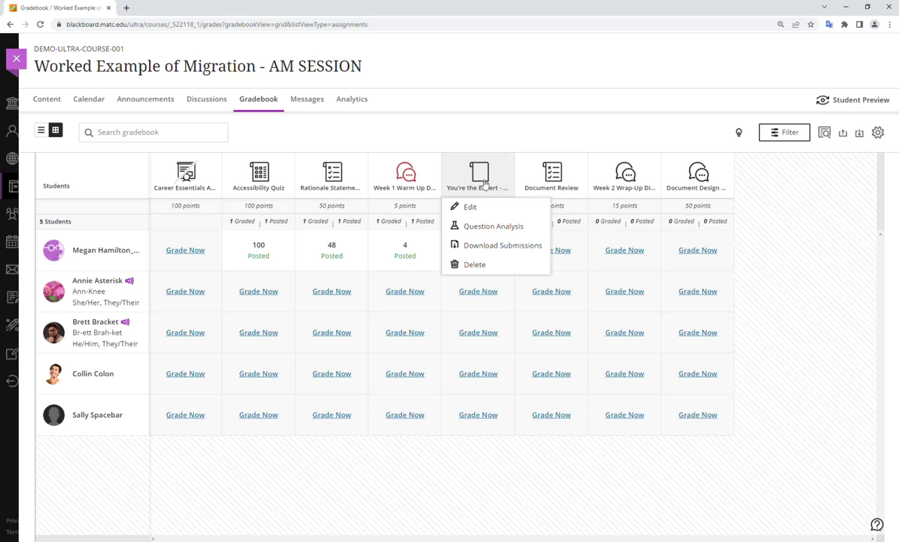
click(476, 207)
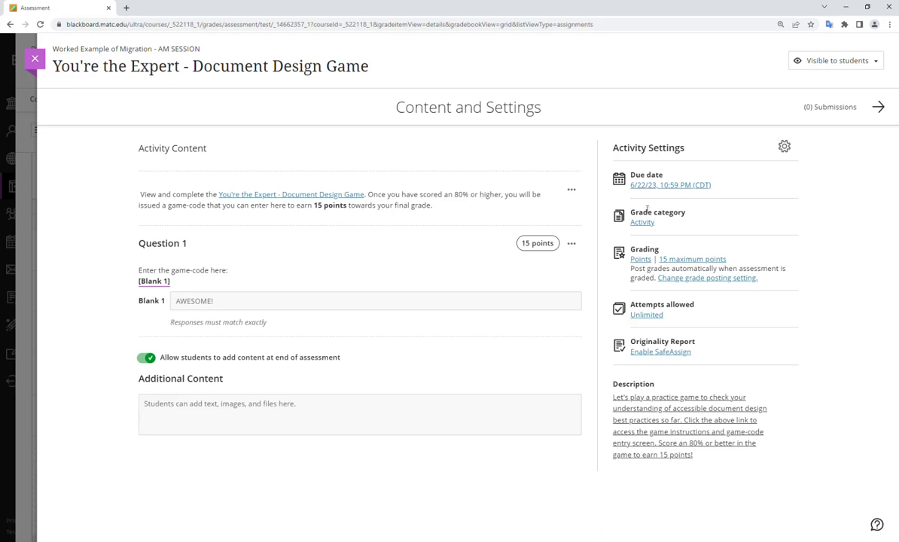
click(643, 223)
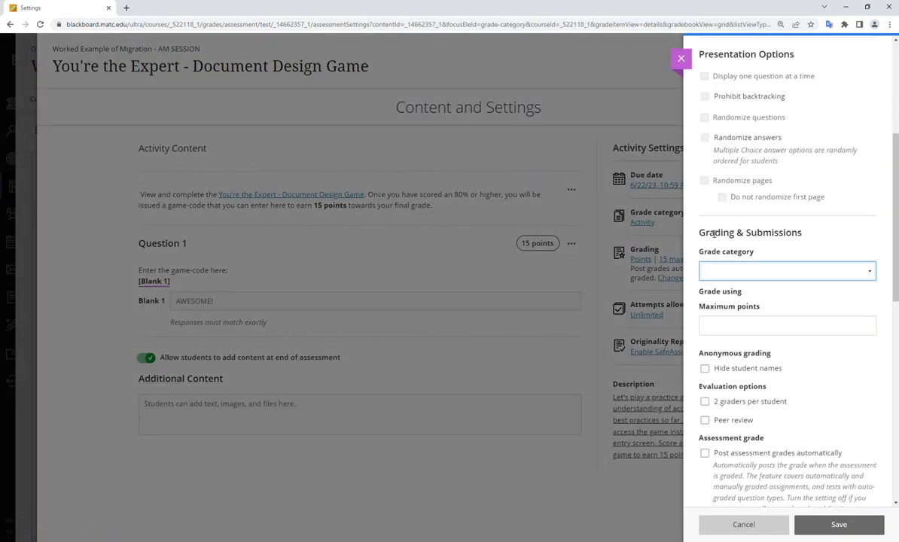
click(754, 273)
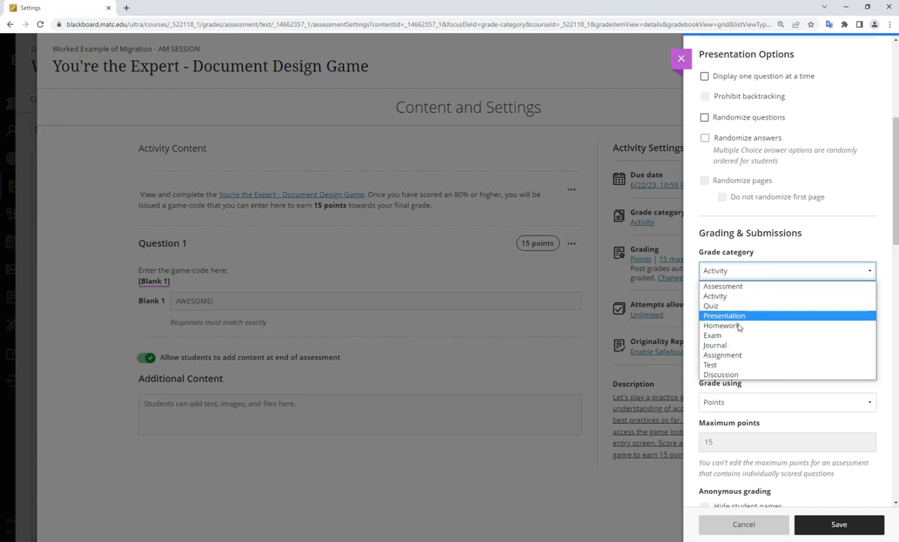
click(733, 355)
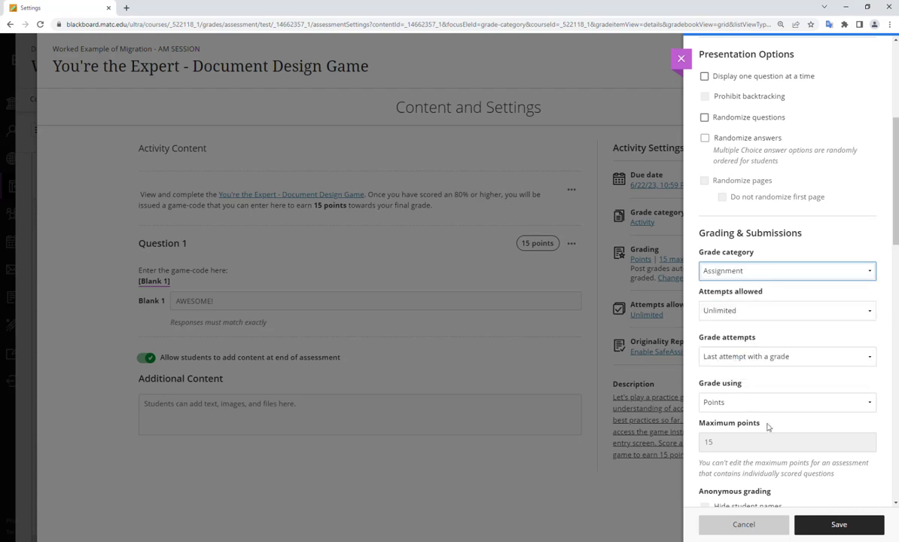
click(839, 526)
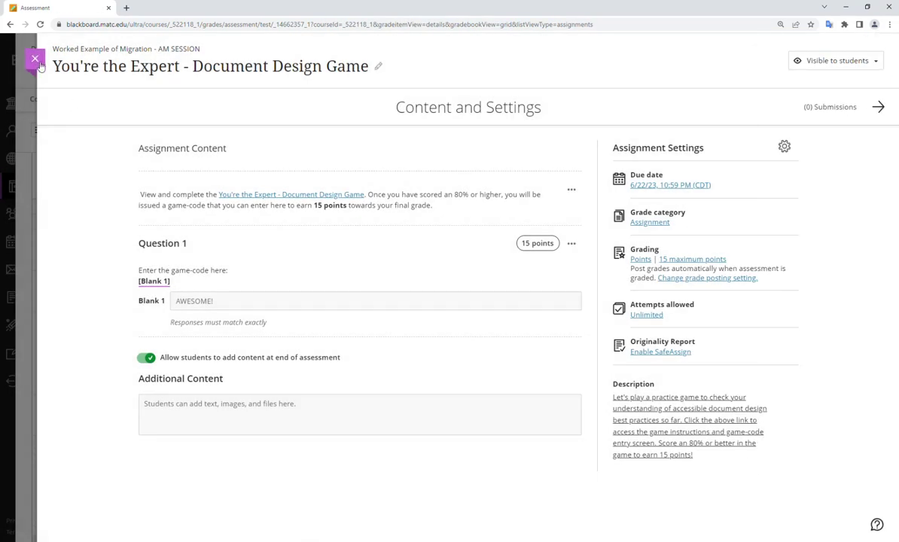
click(35, 59)
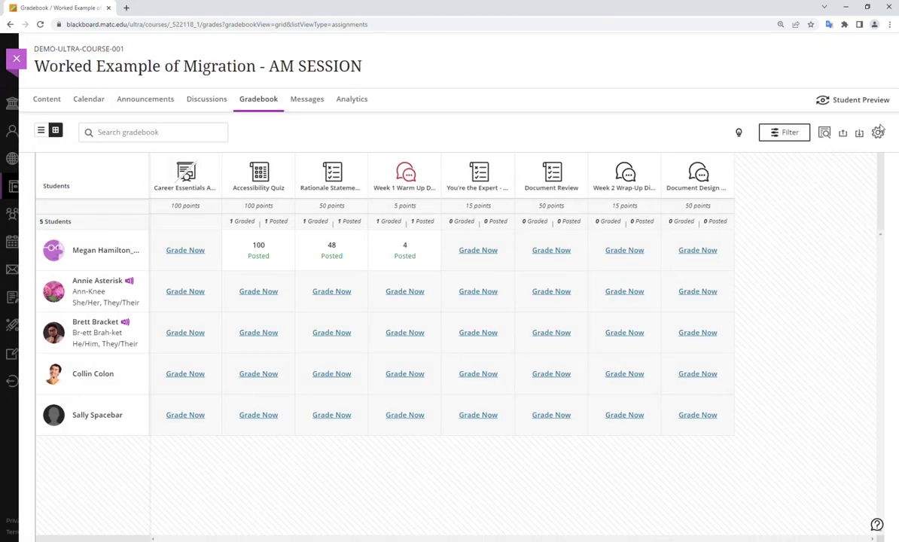
Set up the overall grade in the gradebook settings using the Weighted calculation format
click(877, 133)
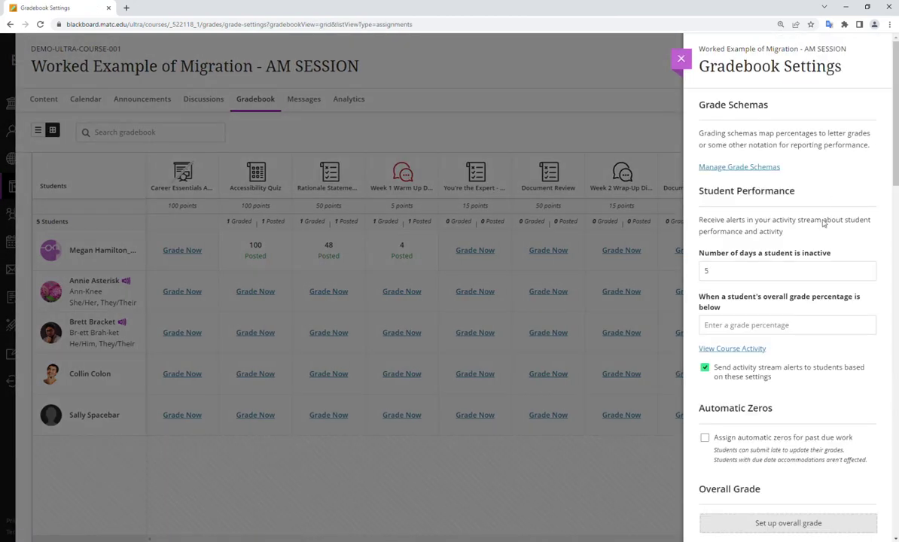
scroll(823, 222, down, 2)
click(799, 384)
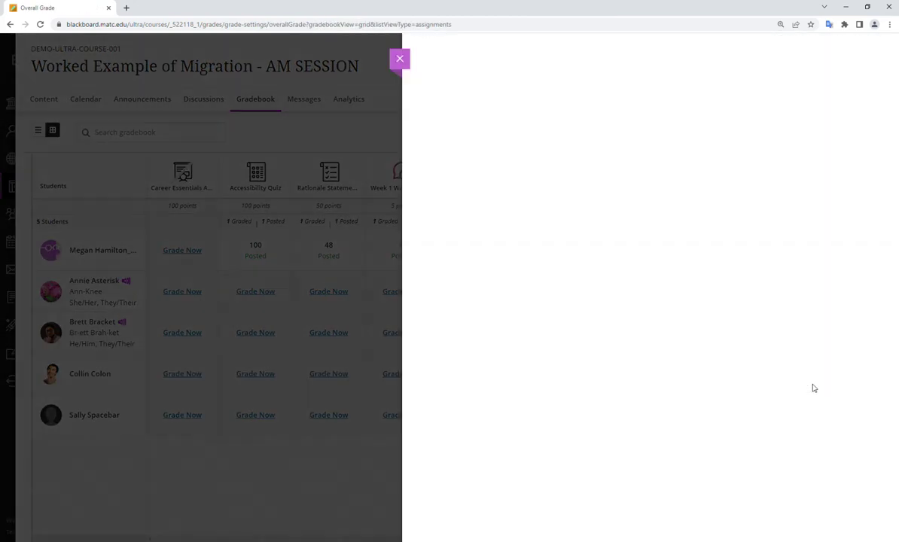
click(334, 198)
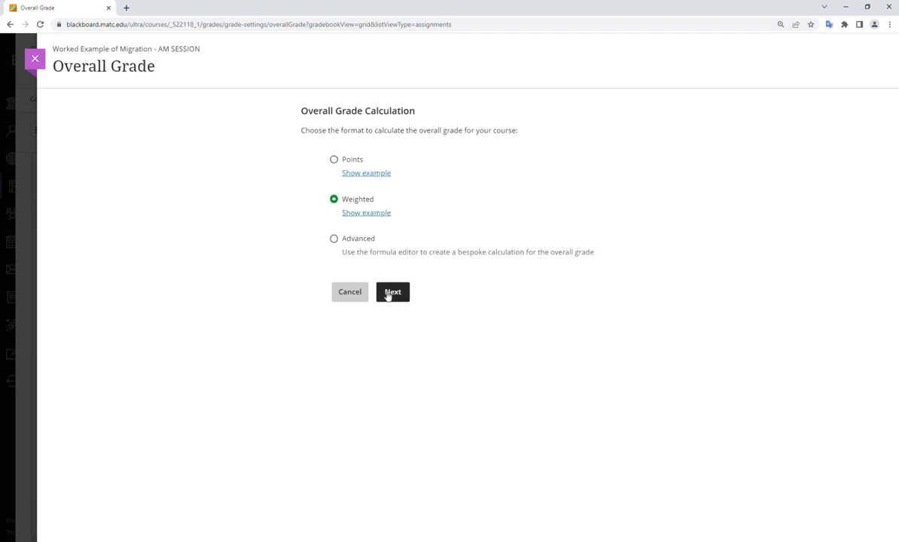
click(393, 294)
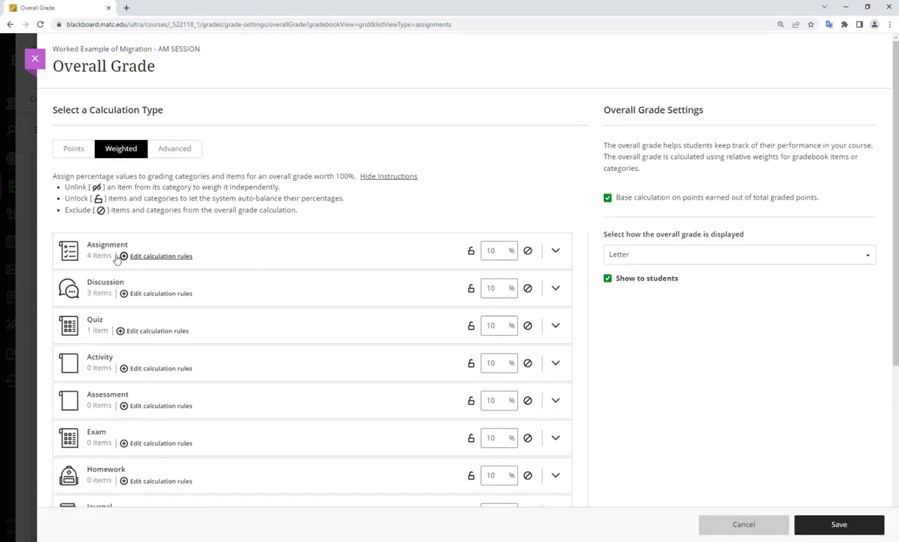
Check the items listed under the Assignment category and look over the weights of all grade categories
click(554, 251)
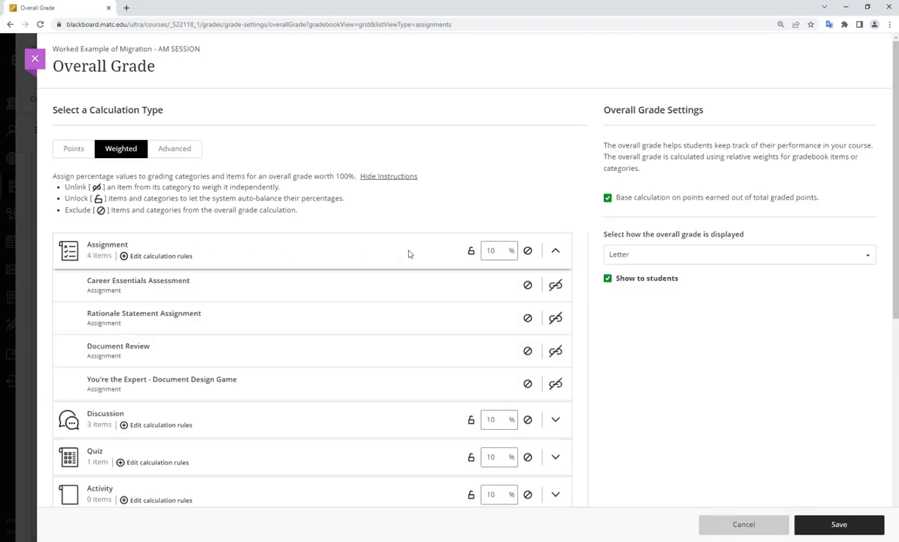
click(554, 251)
scroll(218, 256, down, 1)
scroll(218, 252, up, 1)
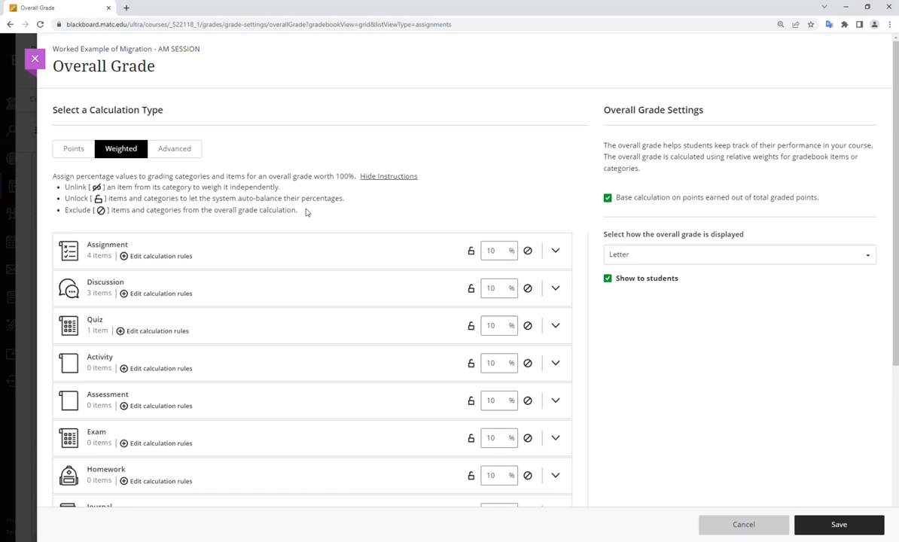
scroll(287, 208, down, 3)
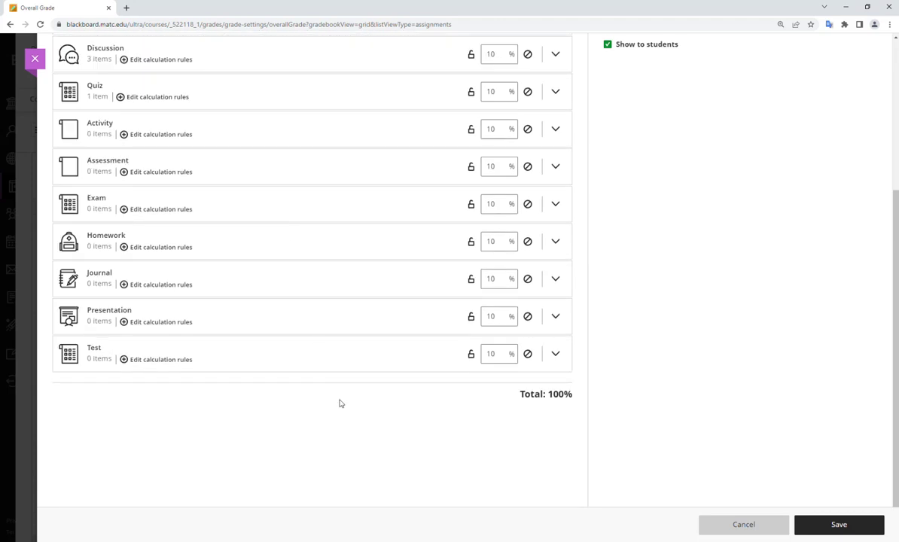
scroll(226, 388, up, 2)
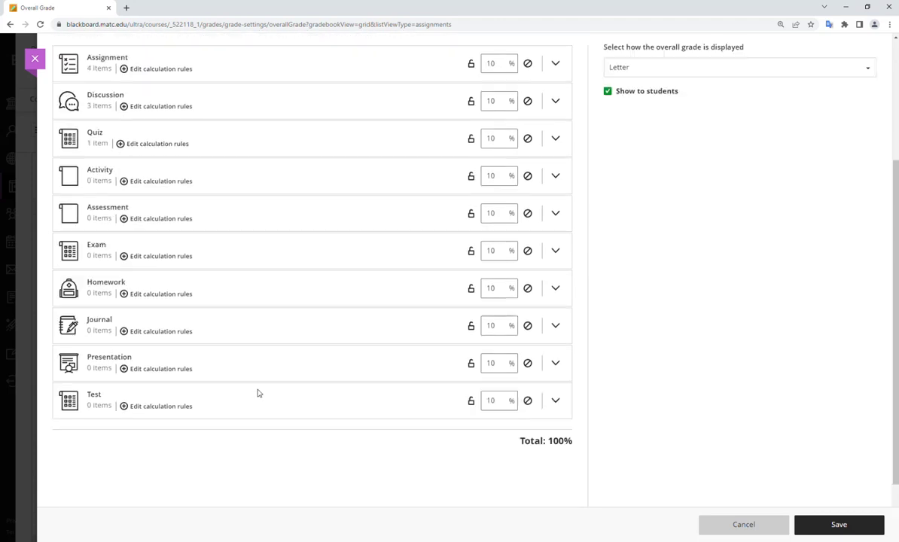
Exclude the Test, Presentation, Journal, Homework, Exam, Assessment and Activity categories from the overall grade calculation
scroll(496, 258, down, 1)
scroll(495, 259, down, 2)
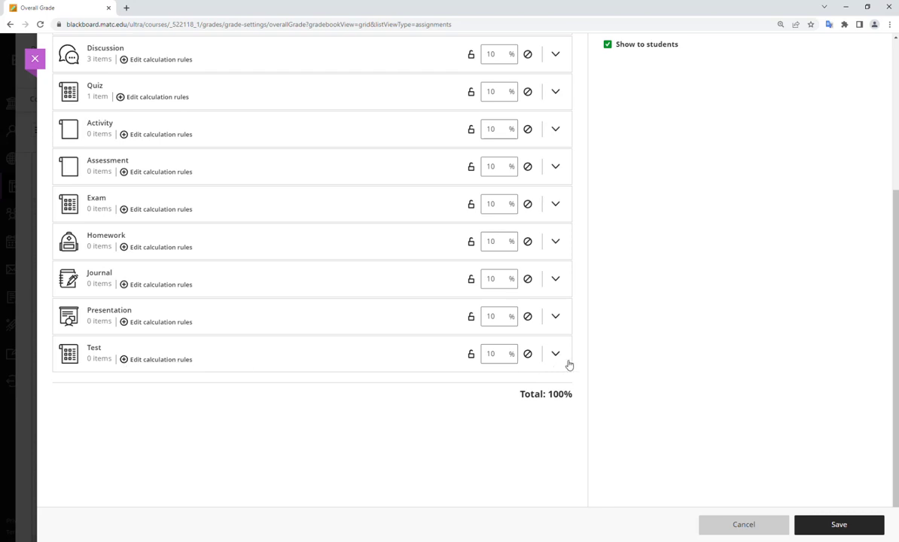
click(528, 355)
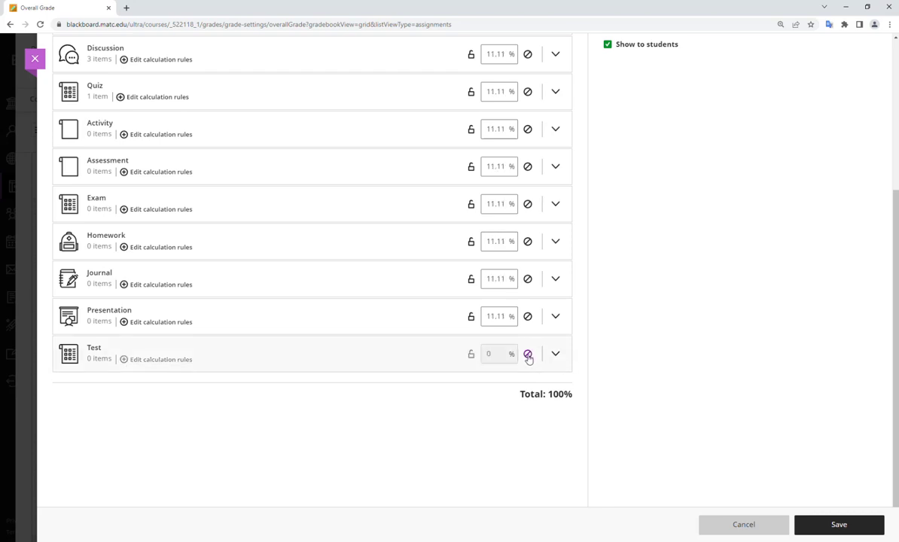
click(526, 317)
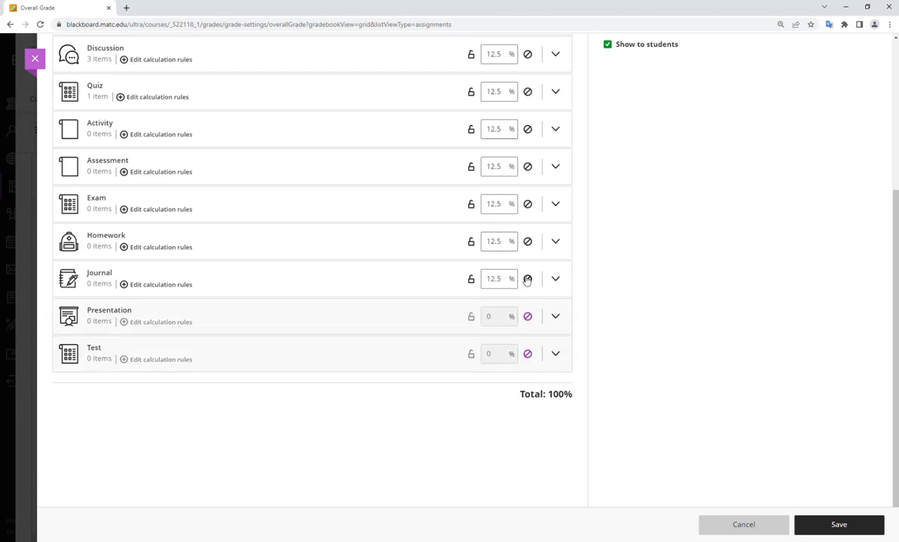
click(527, 279)
click(526, 241)
click(527, 205)
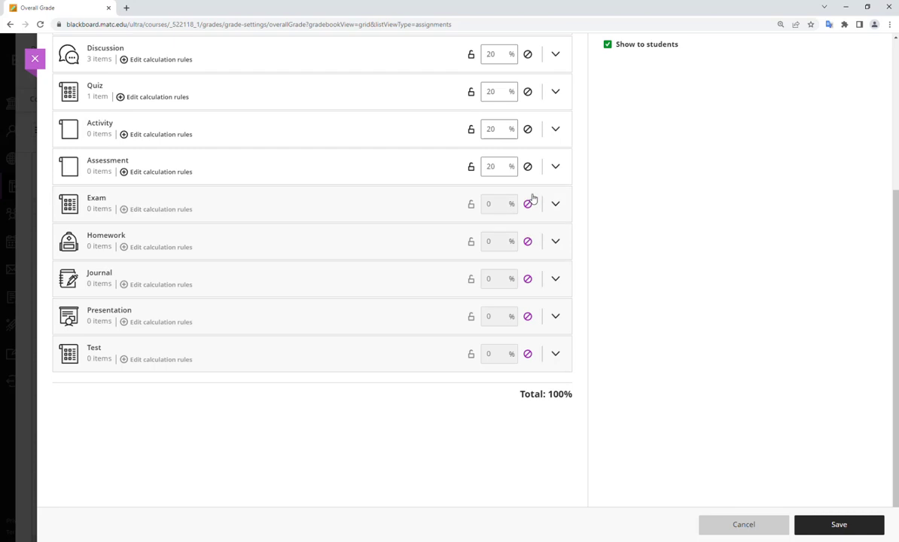
click(528, 167)
click(528, 130)
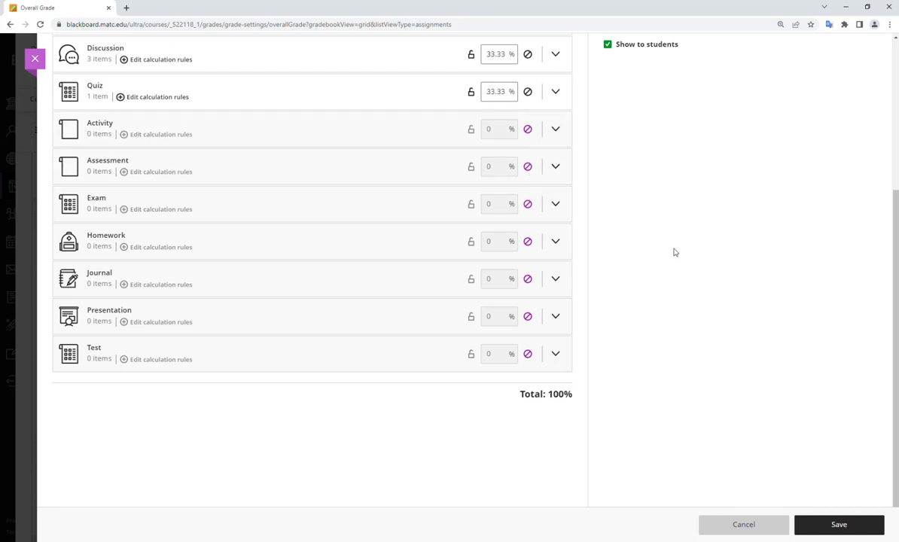
Review which items belong to the Assignment and Discussion categories in the weighted calculation
scroll(675, 254, up, 3)
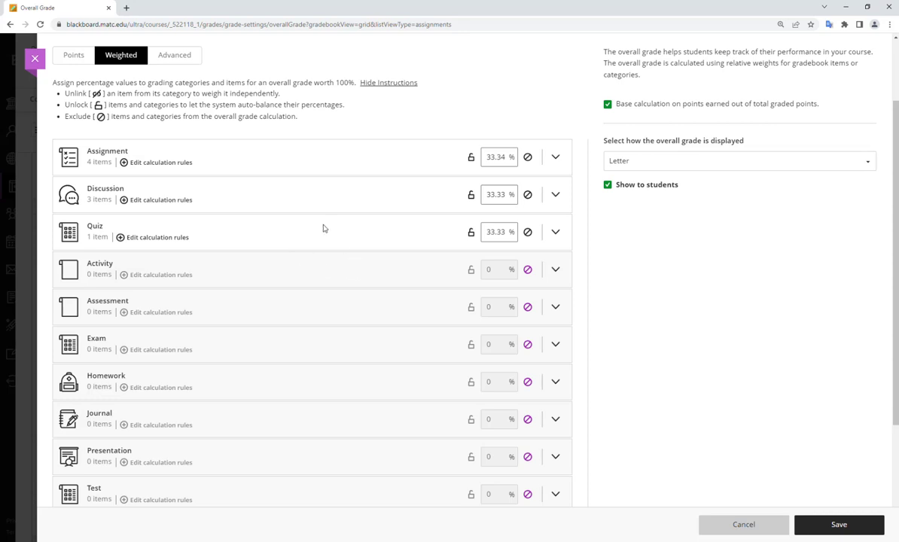
click(556, 158)
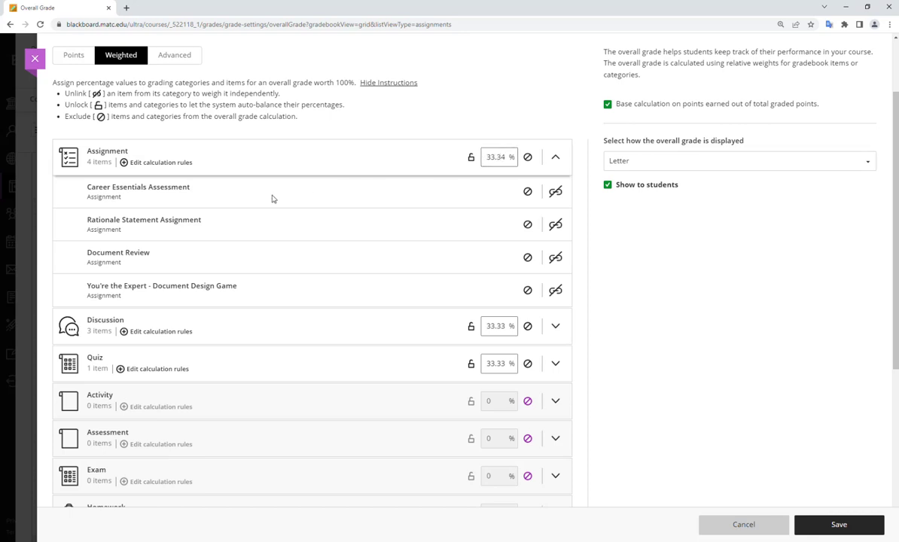
click(556, 326)
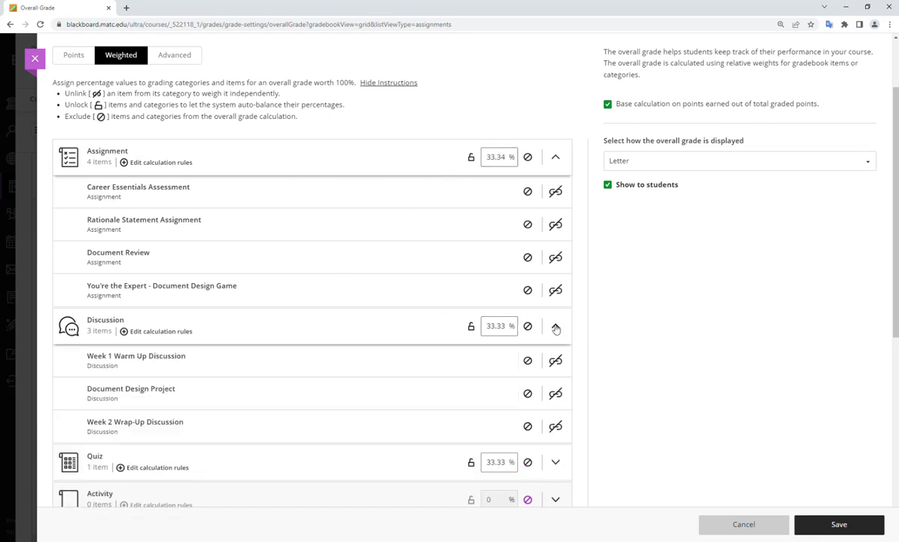
scroll(499, 308, down, 1)
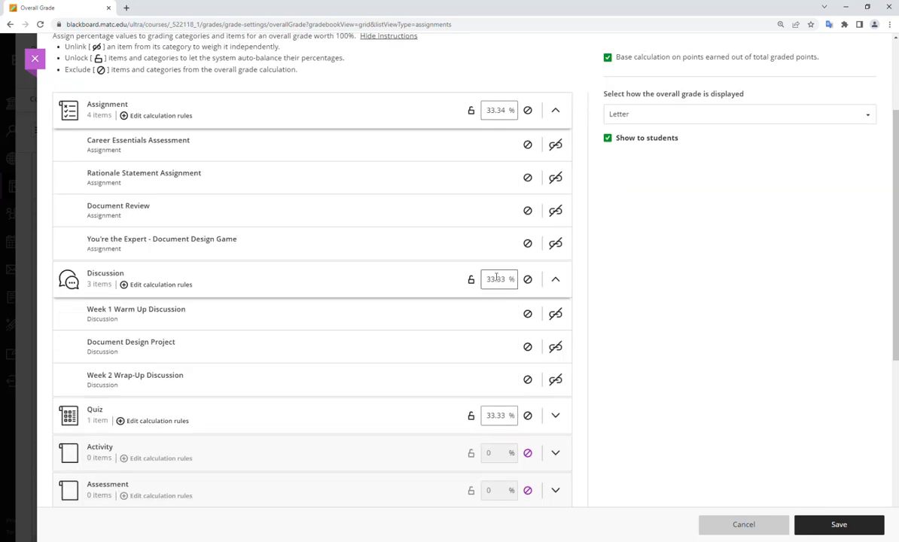
scroll(498, 278, down, 1)
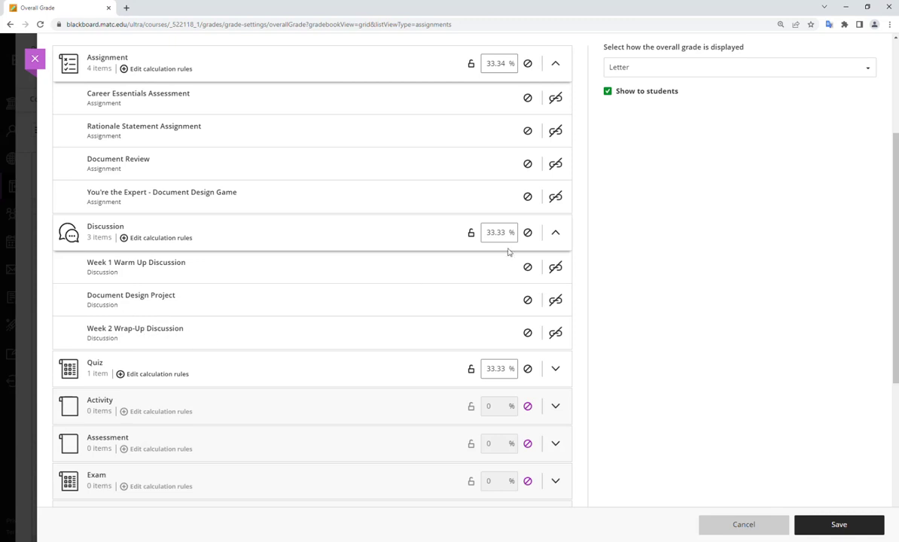
click(555, 233)
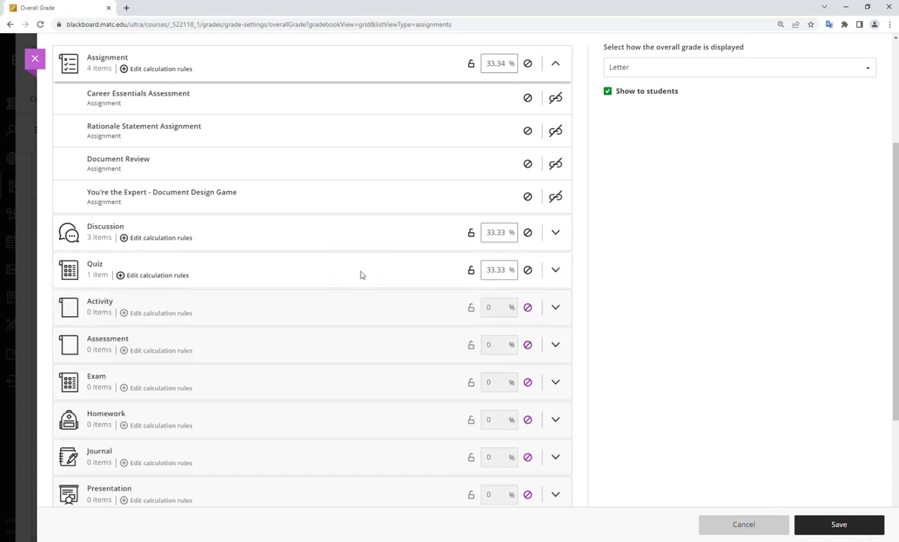
scroll(422, 249, up, 2)
click(555, 157)
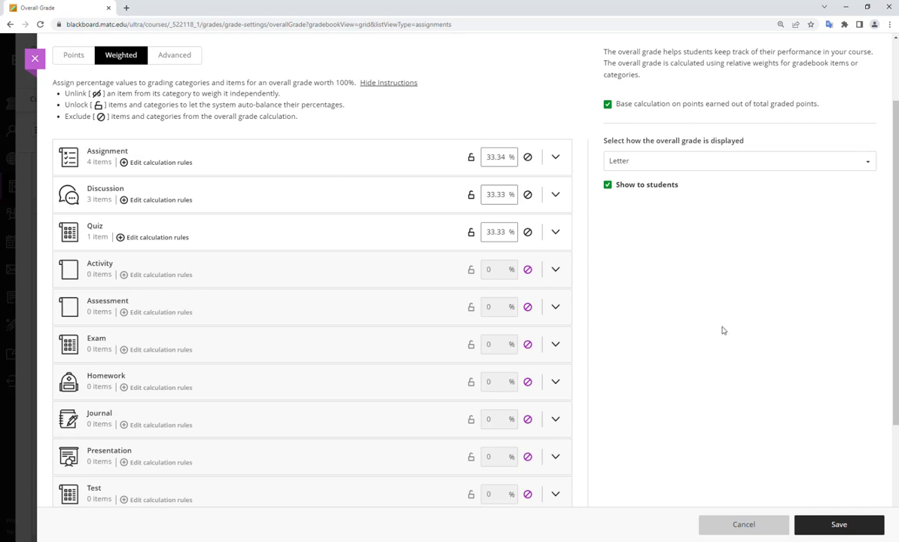
scroll(723, 331, up, 2)
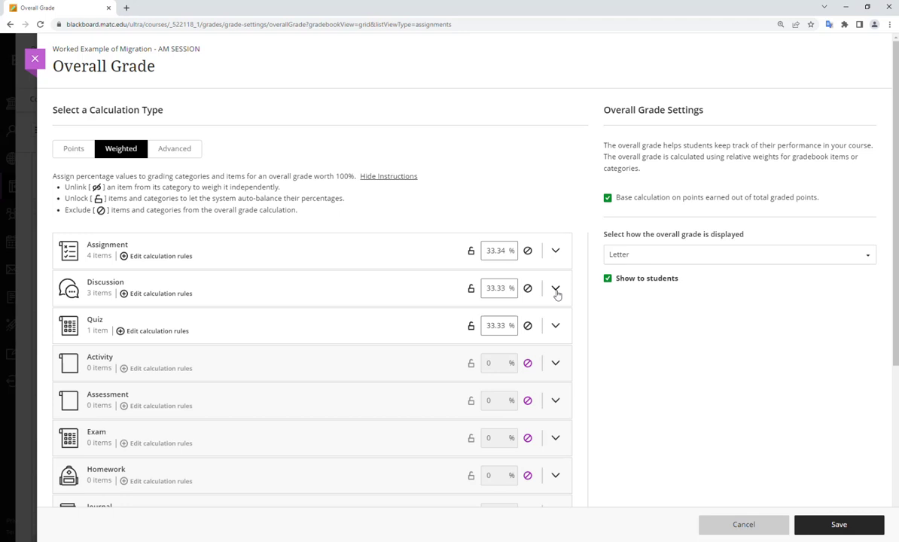
Unlink all four items from the Assignment category so that each one is weighted independently
click(555, 252)
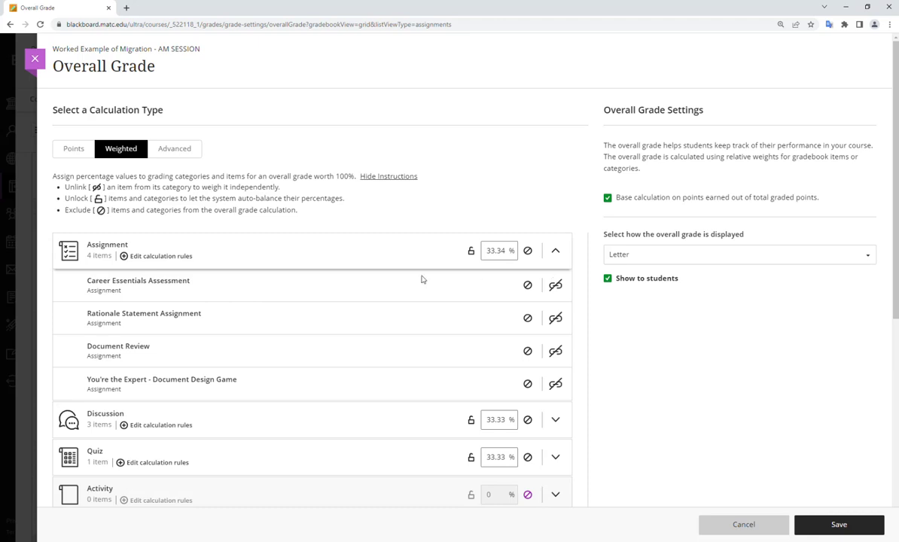
scroll(359, 280, down, 1)
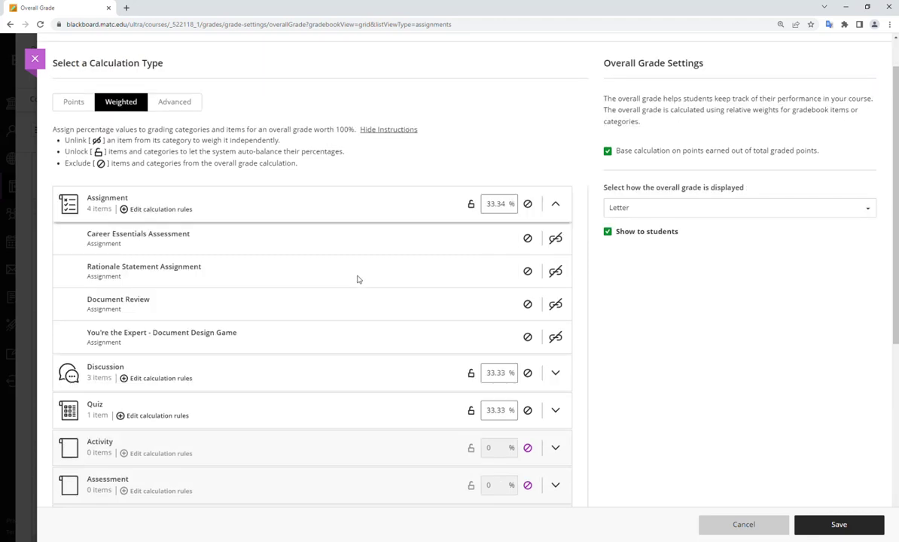
click(556, 239)
click(555, 271)
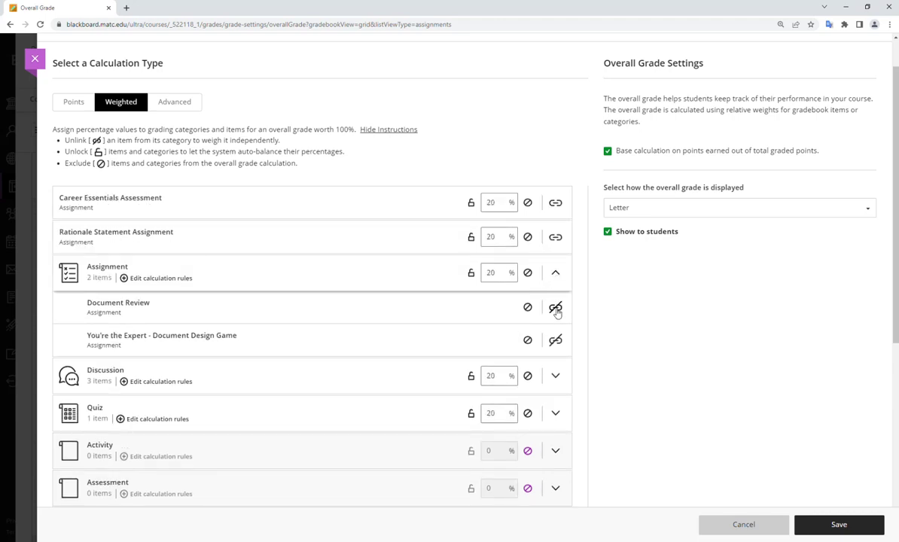
click(555, 308)
click(555, 343)
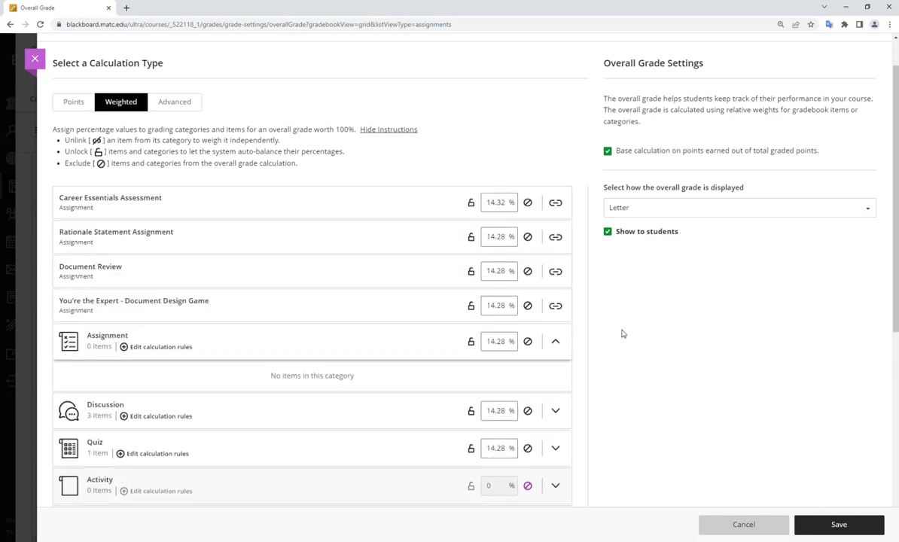
click(558, 343)
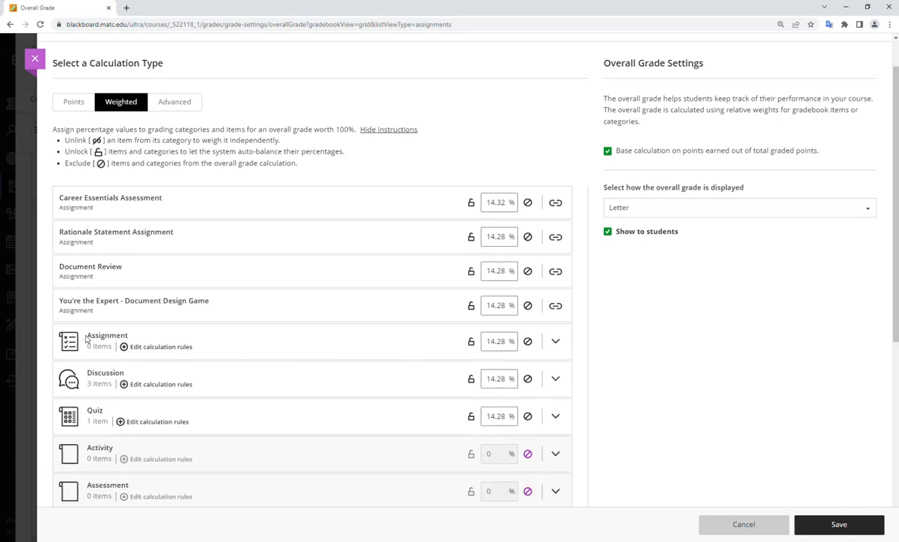
Exclude the emptied Assignment category from the overall grade calculation
drag(88, 335, 112, 348)
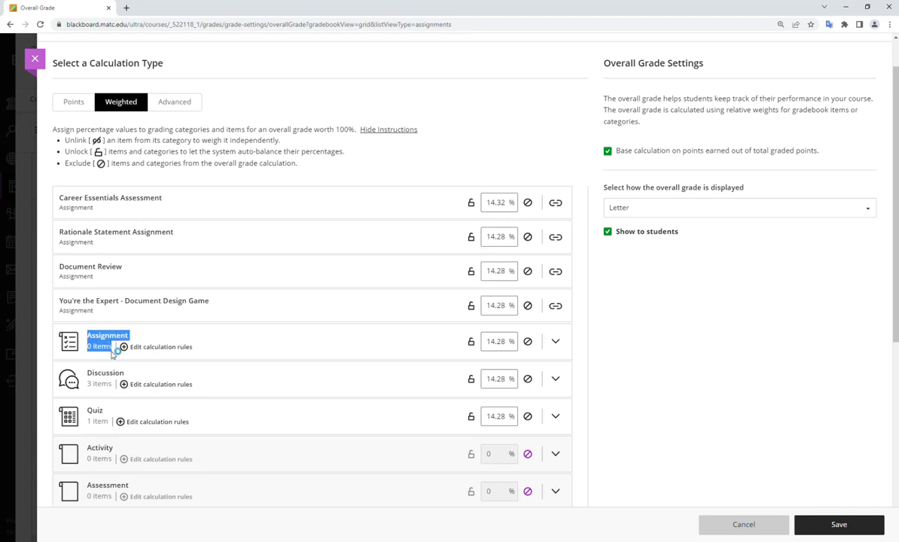
click(528, 342)
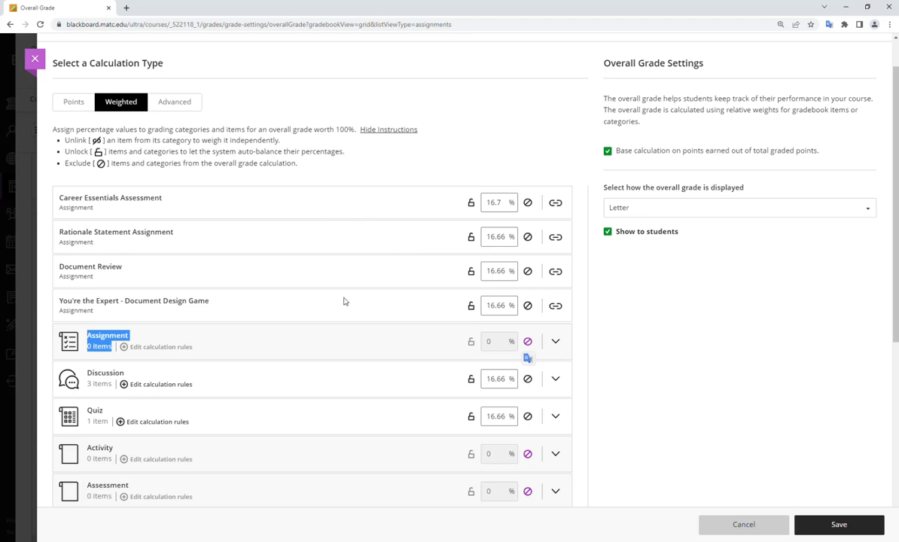
scroll(494, 359, down, 1)
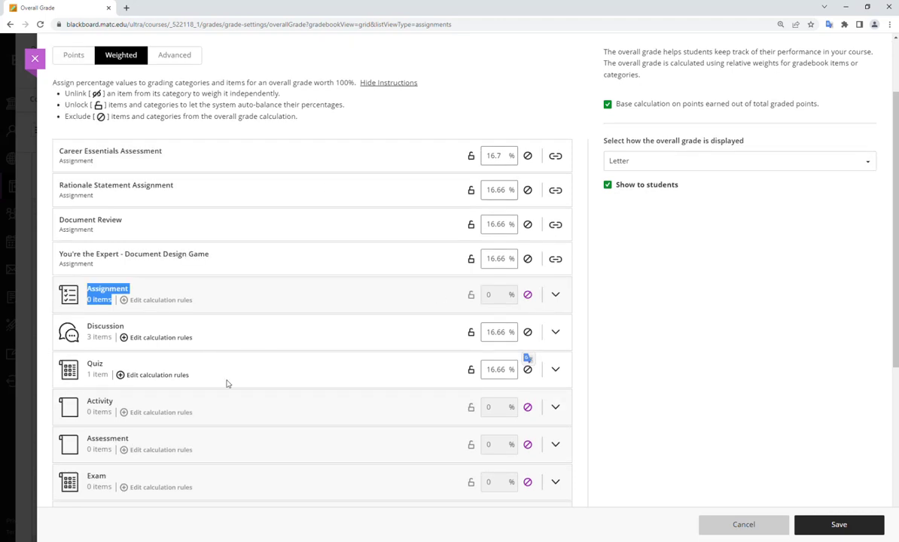
click(643, 389)
scroll(636, 386, up, 2)
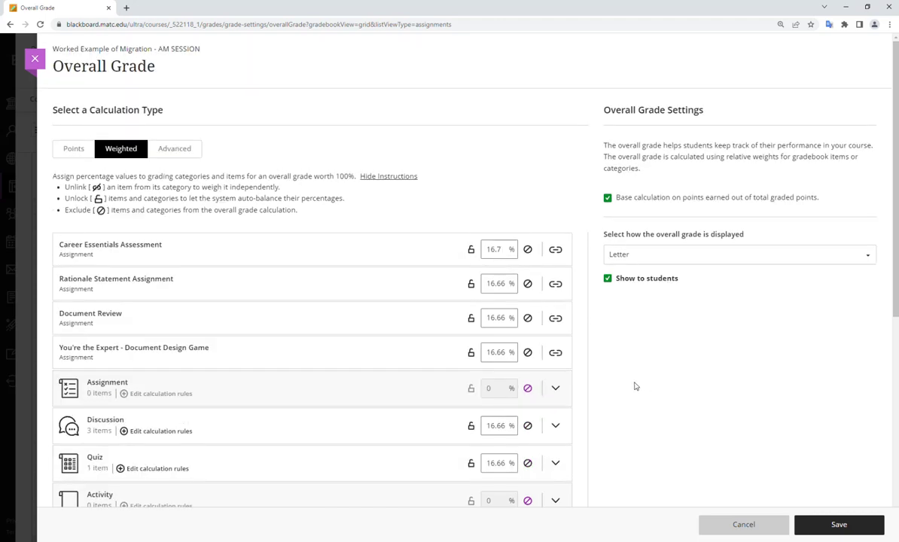
Set the weights of the Discussion and Quiz categories to 25% each
scroll(633, 382, down, 1)
scroll(633, 380, down, 1)
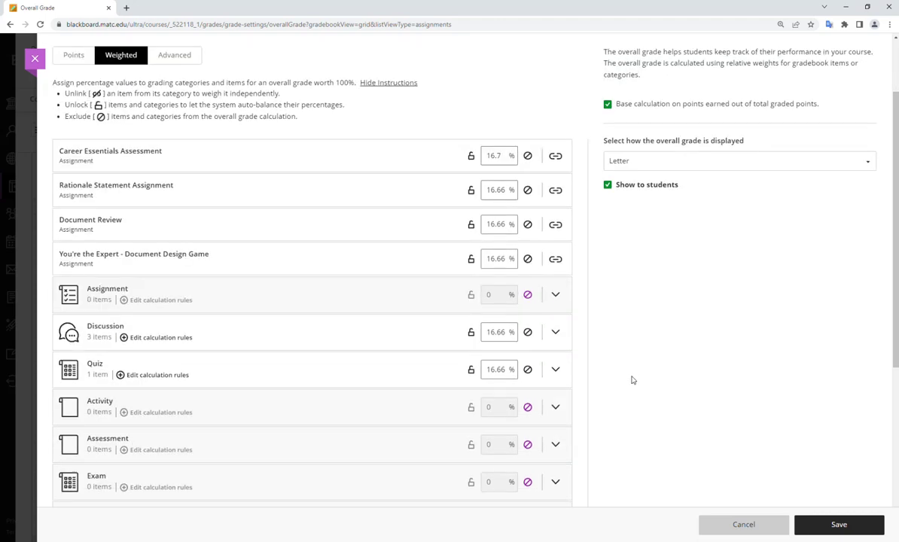
drag(486, 332, 512, 332)
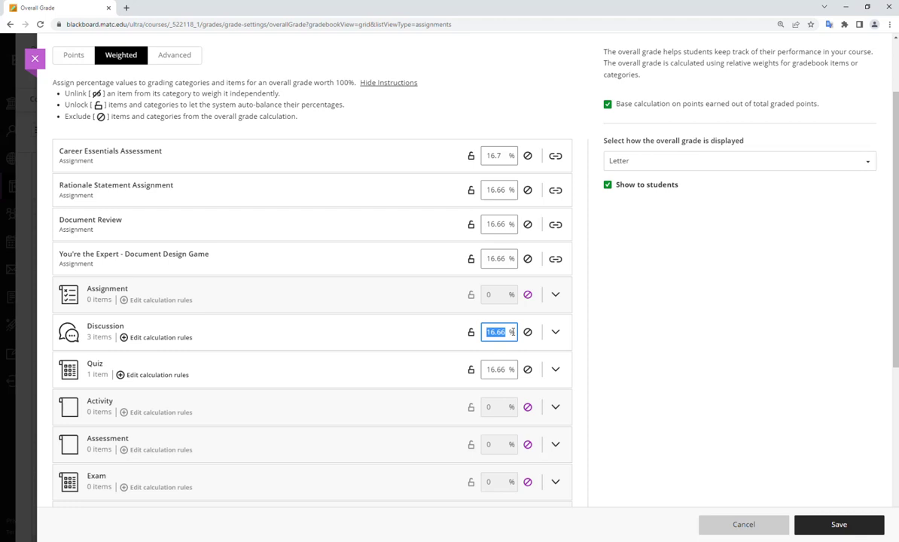
text(25)
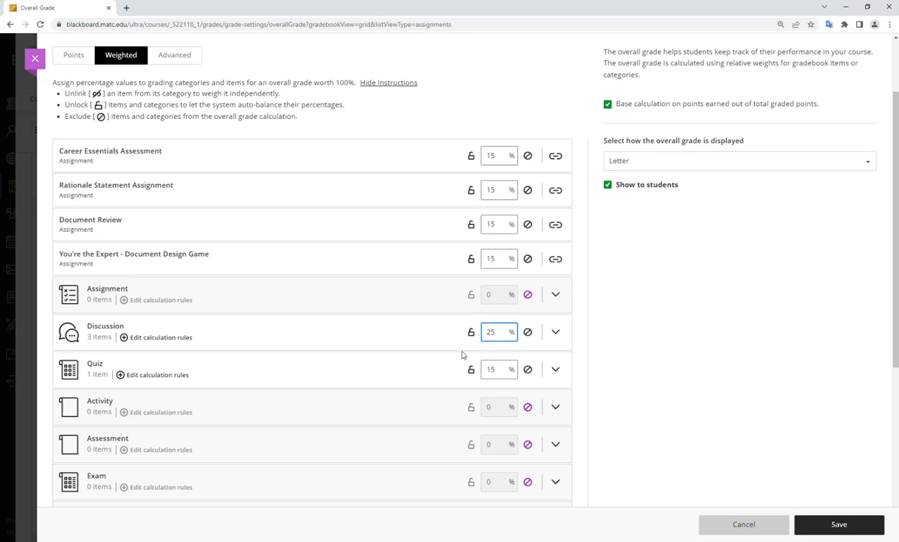
click(482, 369)
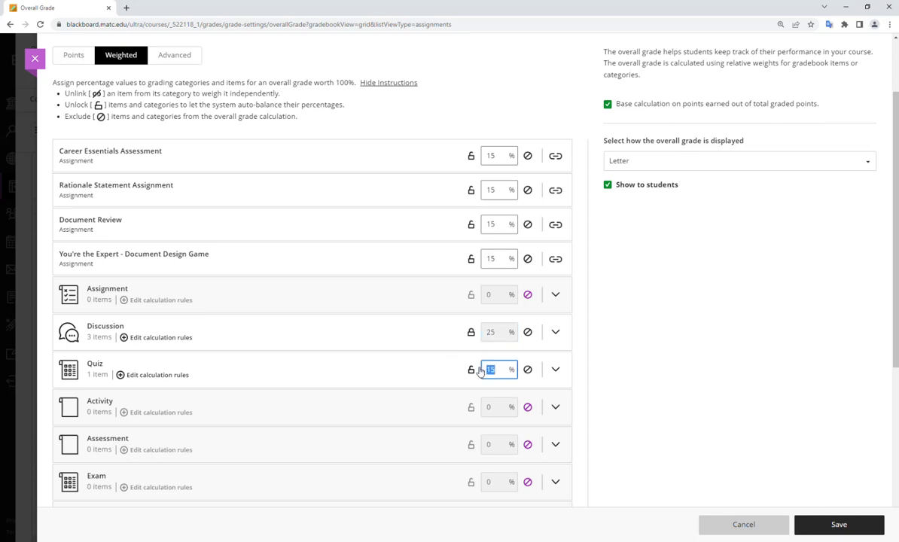
text(25)
click(642, 357)
Exclude Career Essentials Assessment from the overall grade and set the Document Review weight to 20%
scroll(643, 357, up, 1)
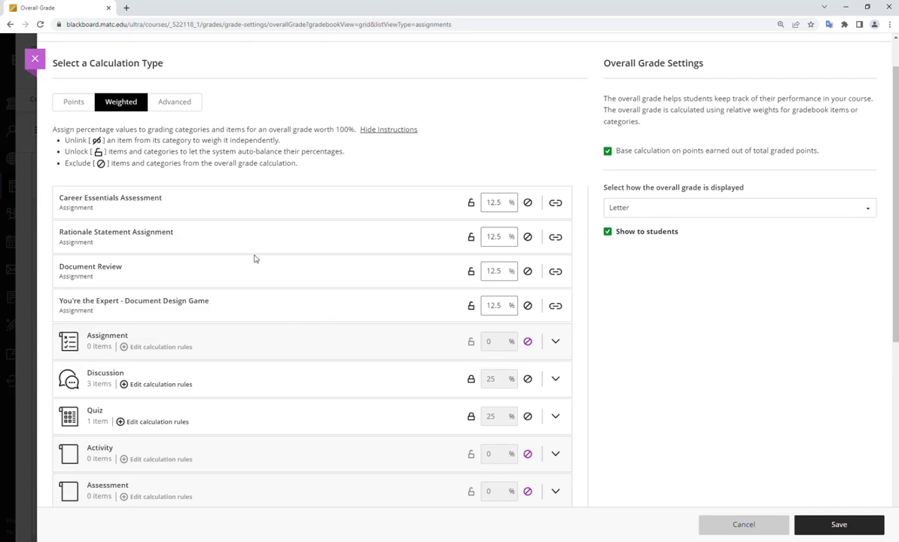
click(527, 203)
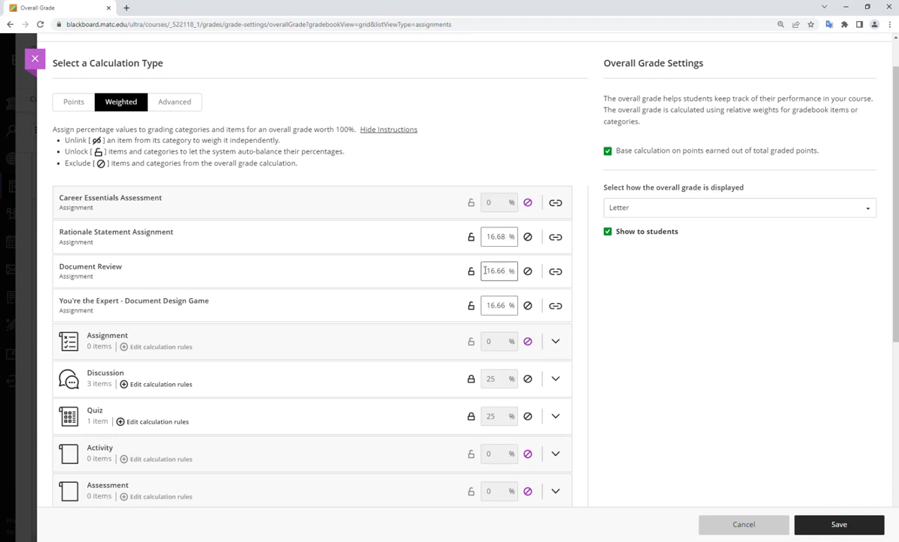
drag(485, 270, 503, 271)
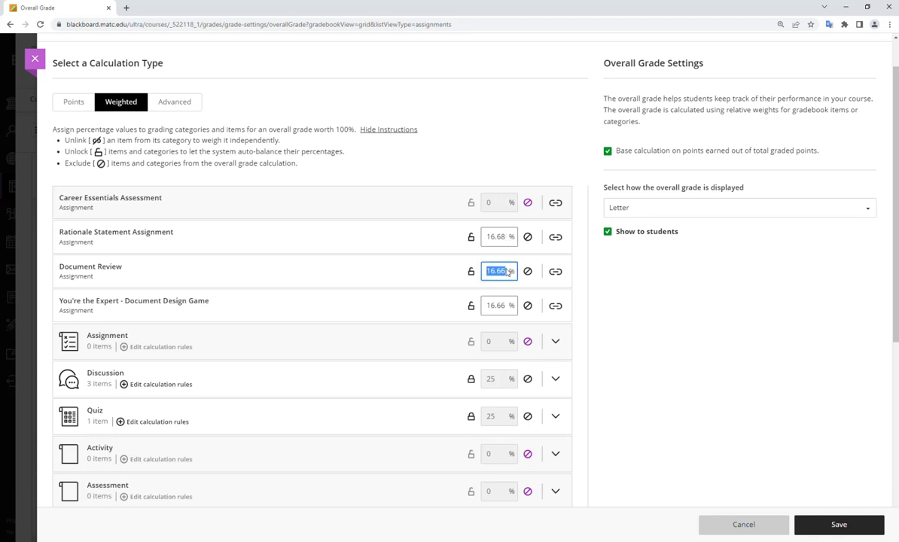
text(20)
click(471, 270)
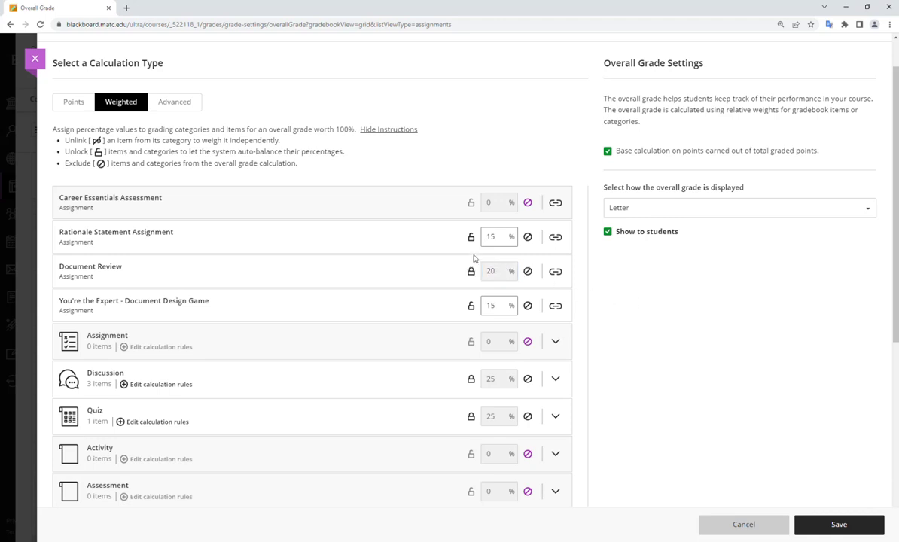
Set the weight of "You're the Expert - Document Design Game" to 10%
double_click(494, 305)
text(10)
click(612, 321)
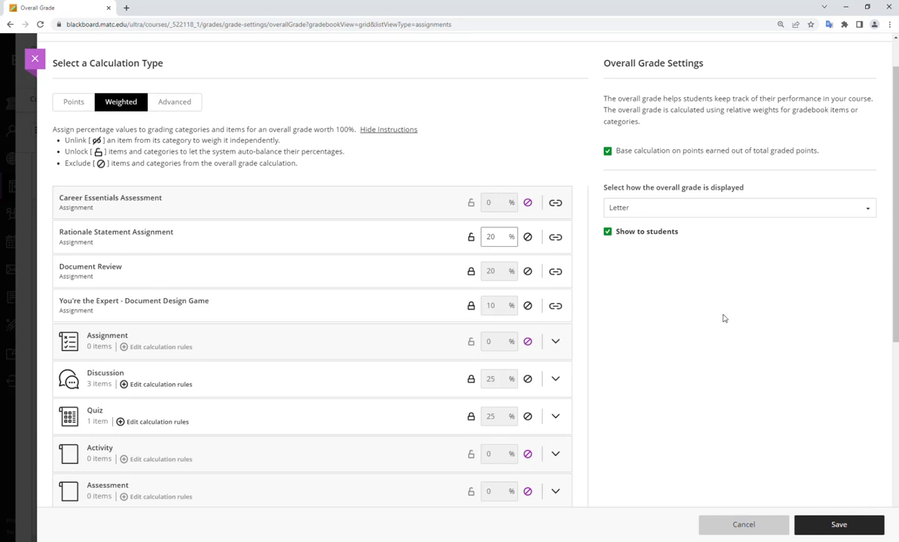
Display the overall grade as Percentage, then save the overall grade setup and close the gradebook settings
scroll(722, 320, up, 1)
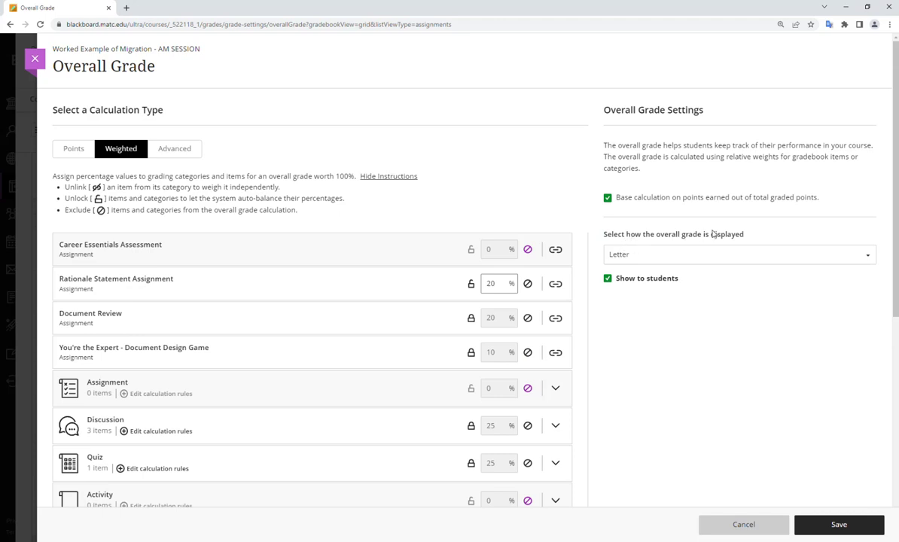
click(621, 256)
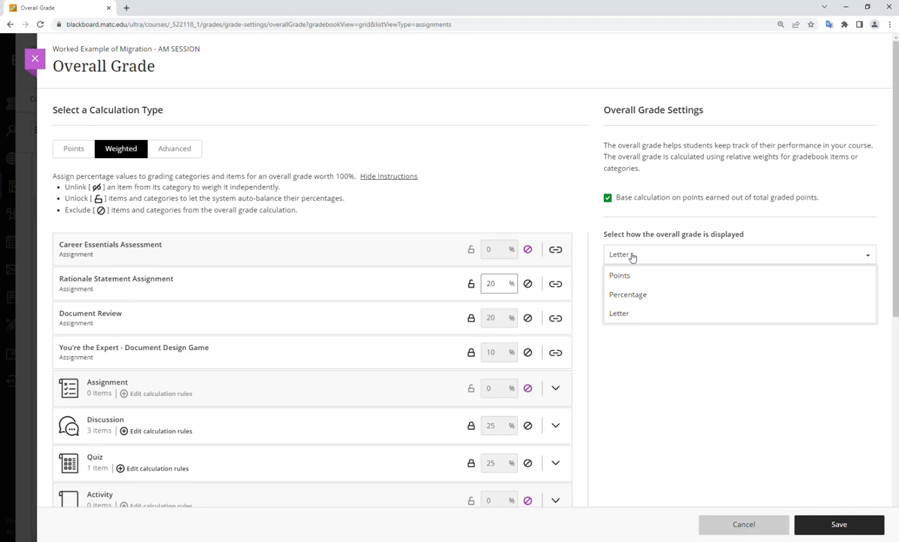
click(636, 295)
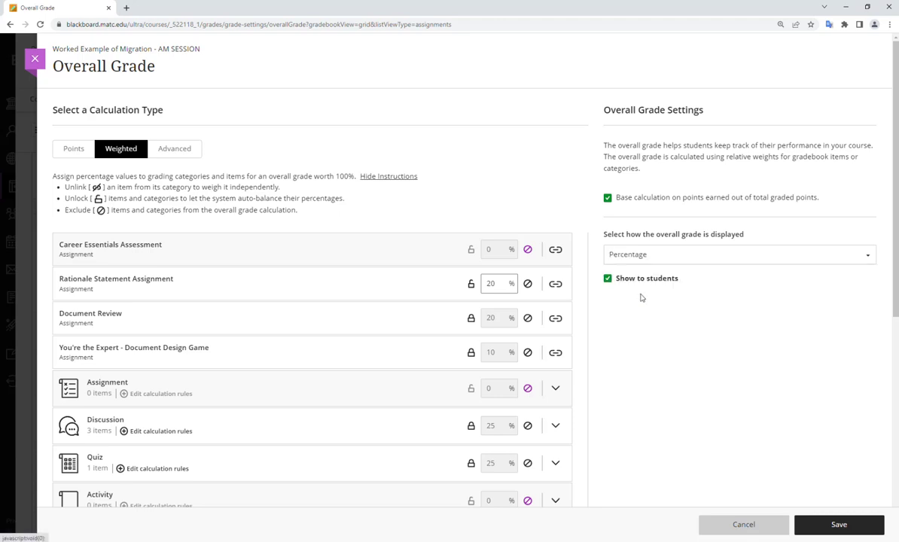
click(838, 526)
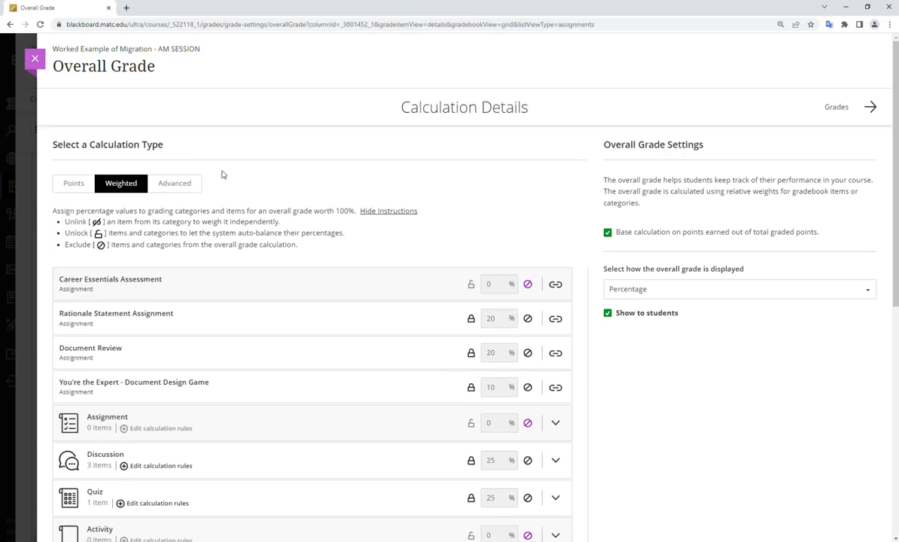
click(35, 60)
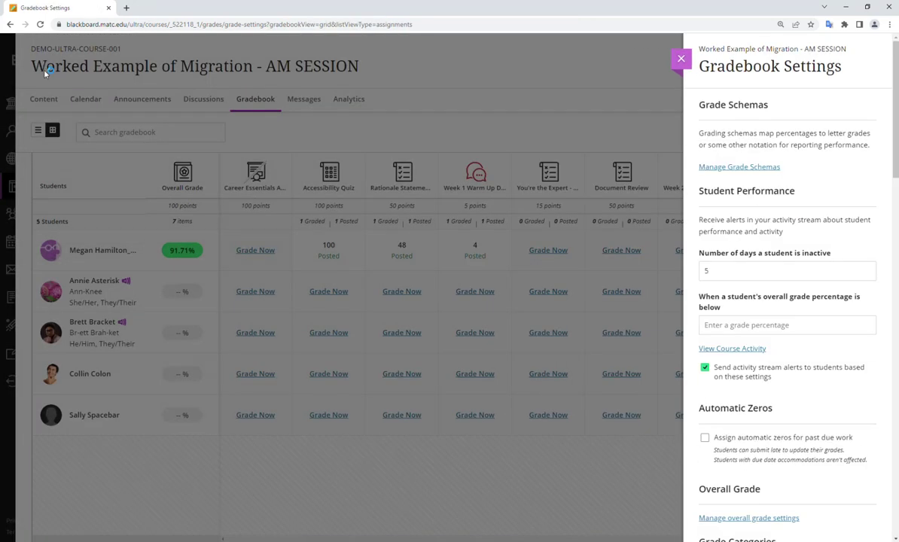
click(680, 58)
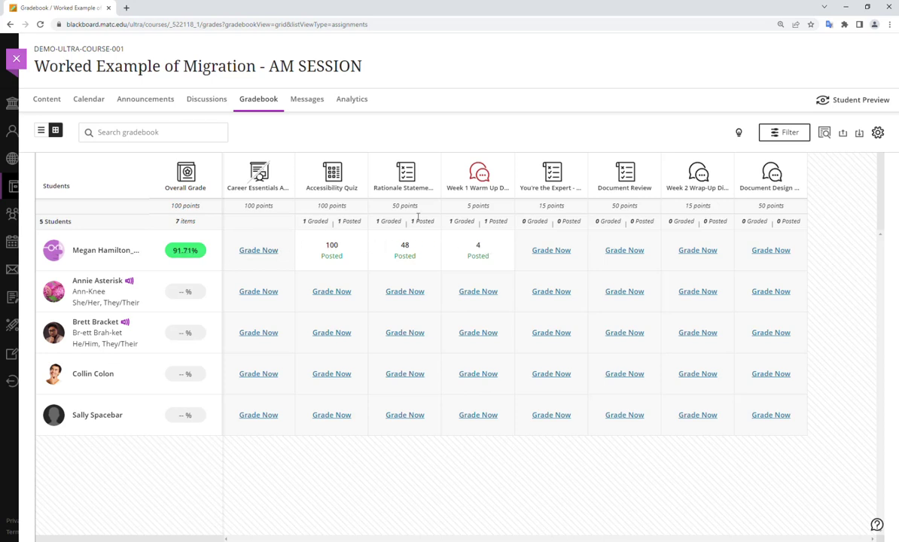
Enter a grade of 15 for the first student on the "You're the Expert" item in the gradebook grid
click(550, 253)
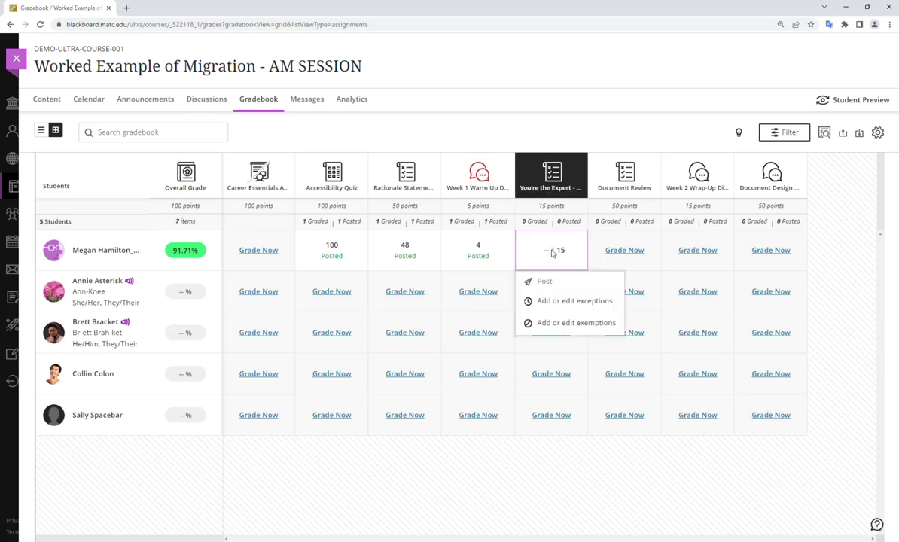
text(15)
key(Return)
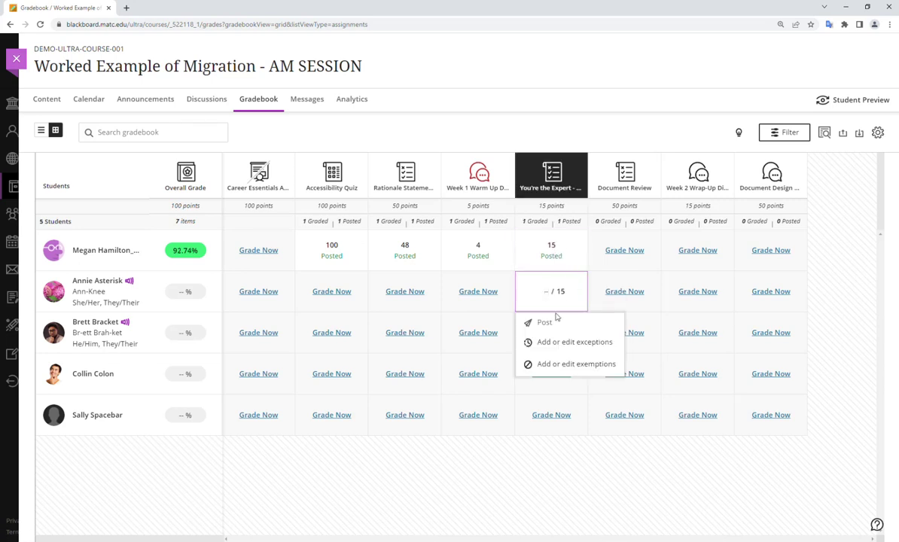
click(583, 450)
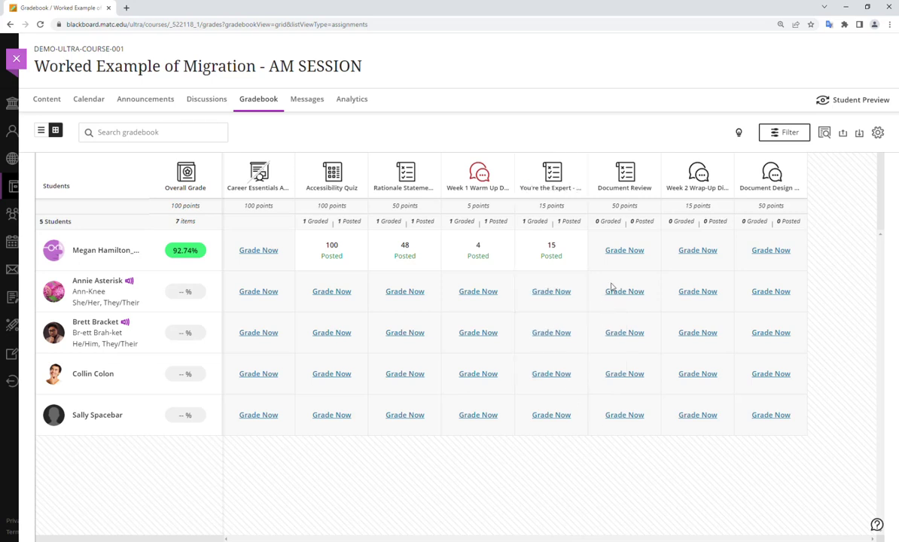
Enter a grade of 0 for the first student on the Document Review item in the gradebook grid
click(622, 251)
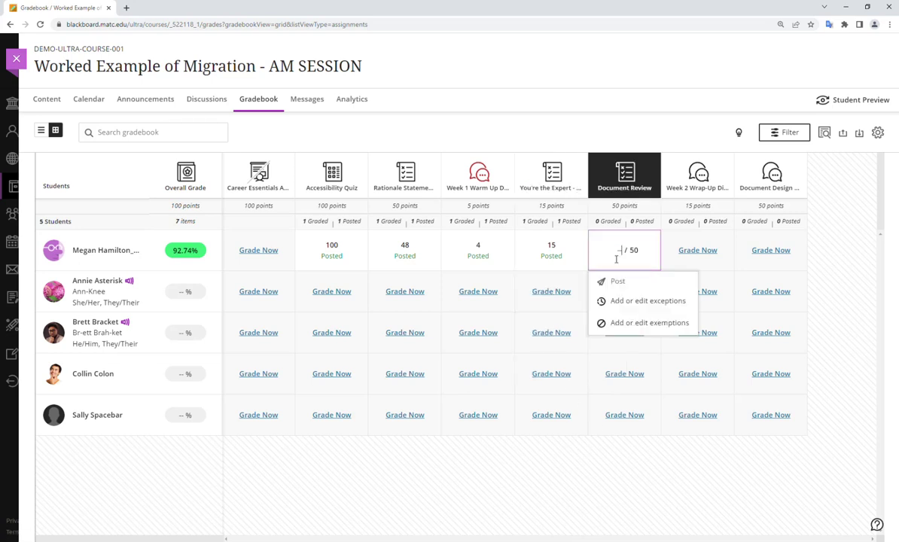
key(Return)
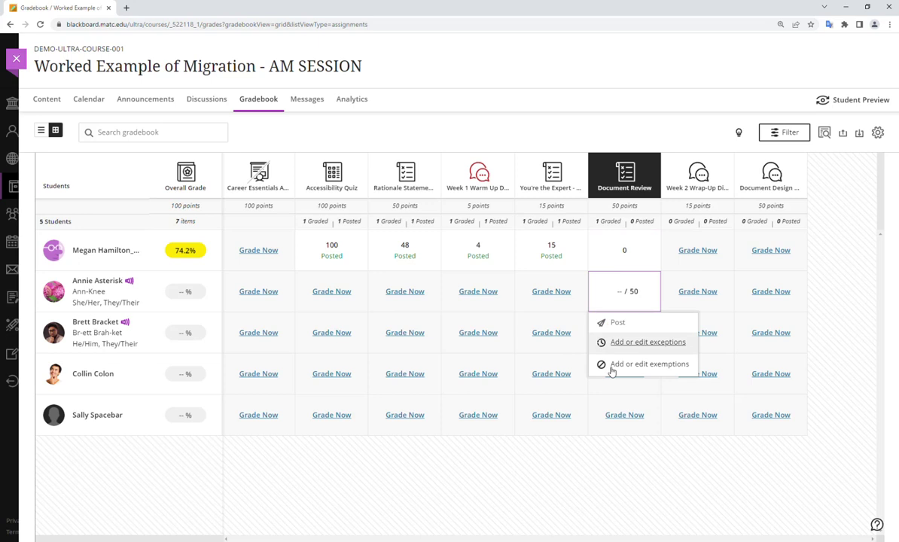
click(632, 475)
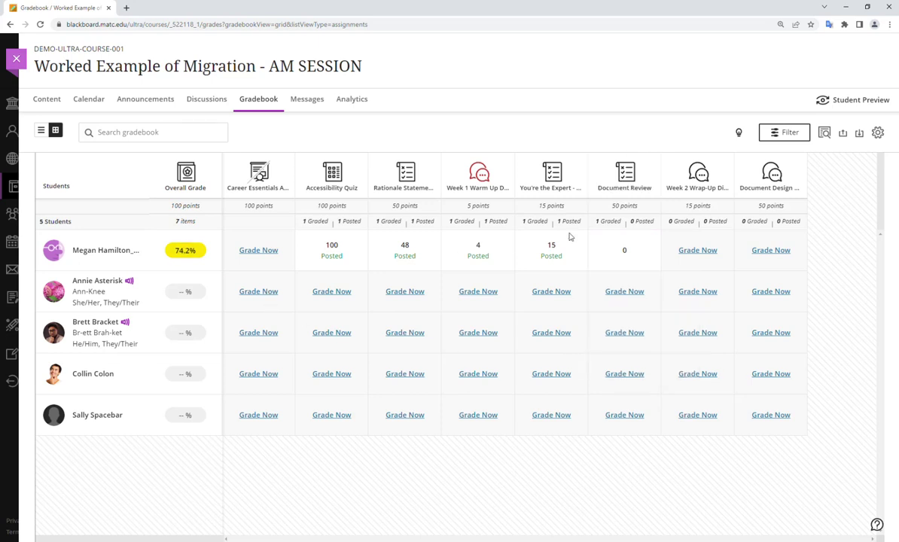
Enter a grade of 10 for the first student on the Week 2 Wrap-Up discussion
click(697, 251)
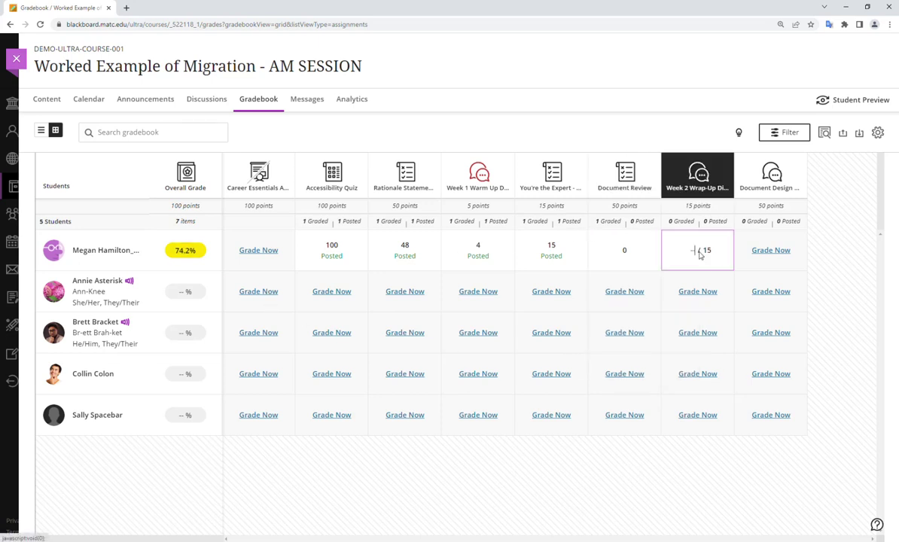
text(1)
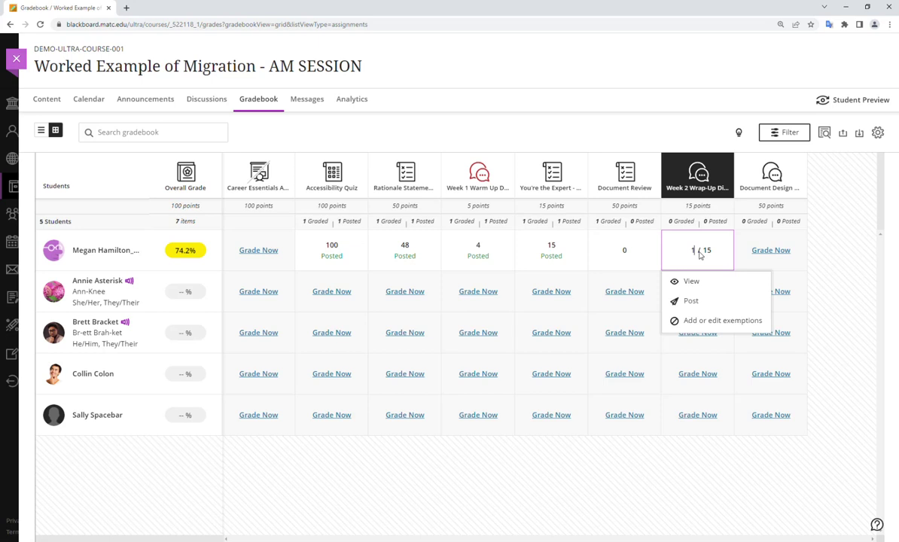
text(0)
key(Return)
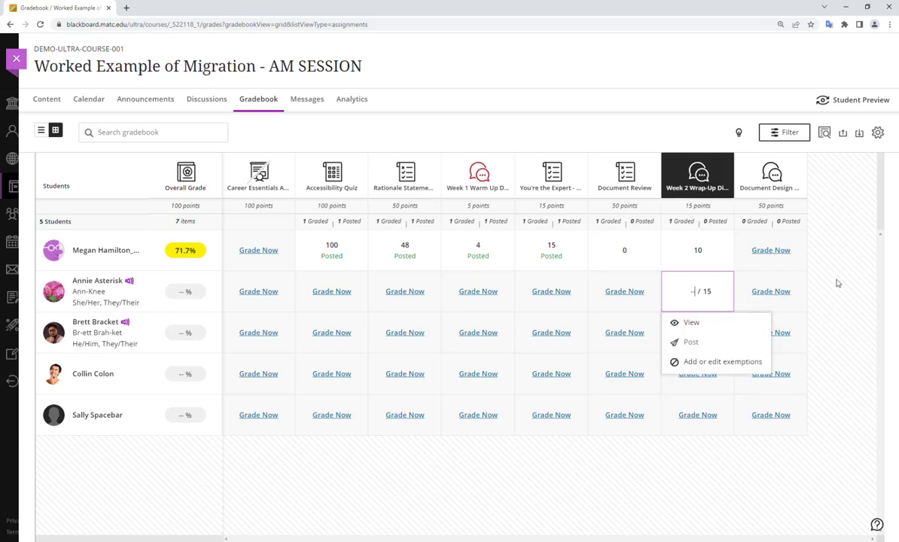
Enter a grade of 45 for the first student on the Document Design discussion and leave grade entry
click(775, 252)
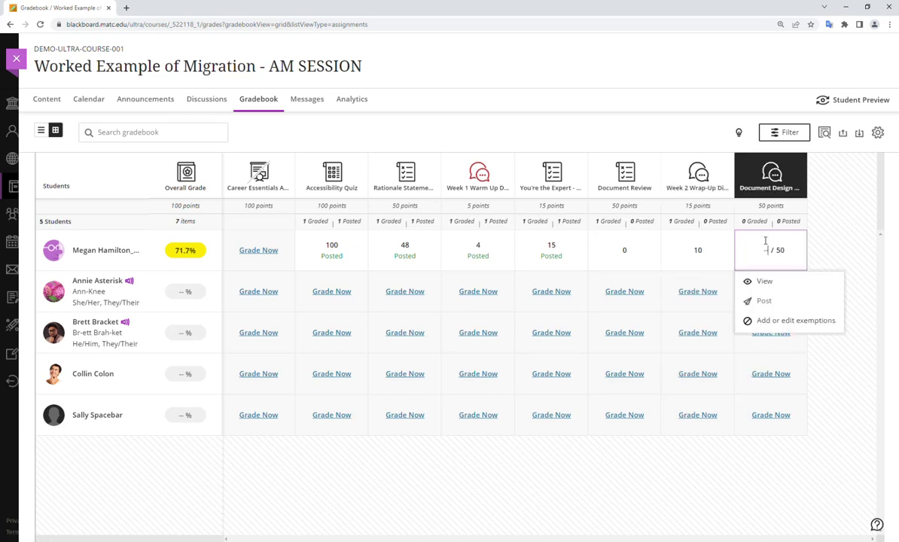
text(45)
key(Return)
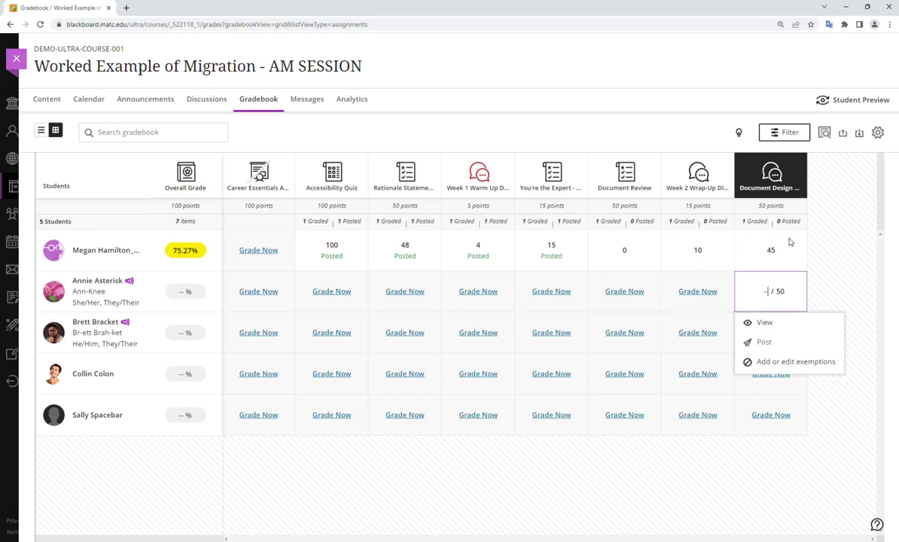
click(837, 237)
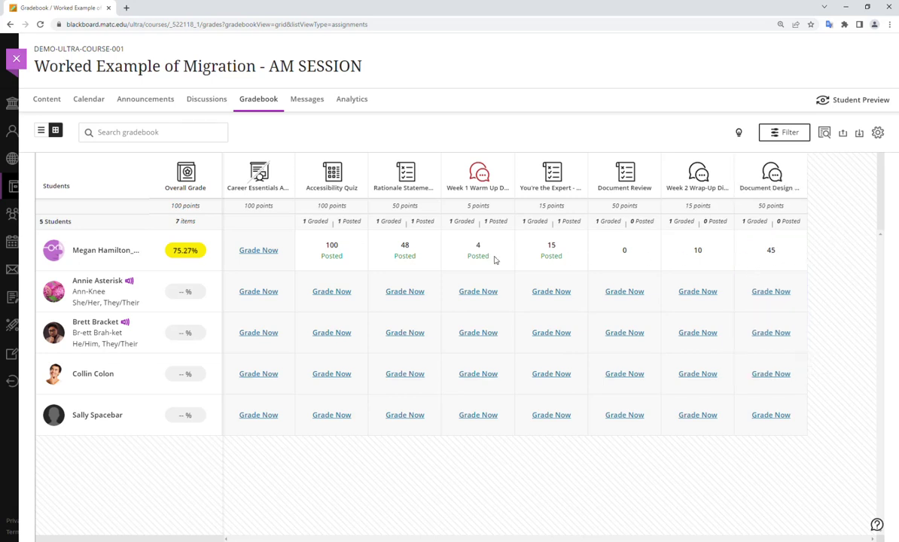
Enter a grade of 100 for the first student on the excluded Career Essentials Assessment item
click(255, 253)
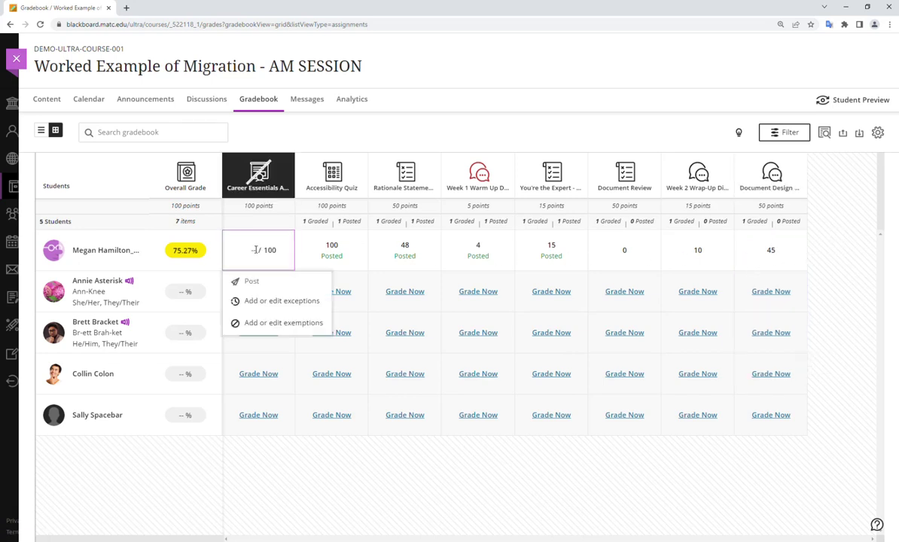
key(Return)
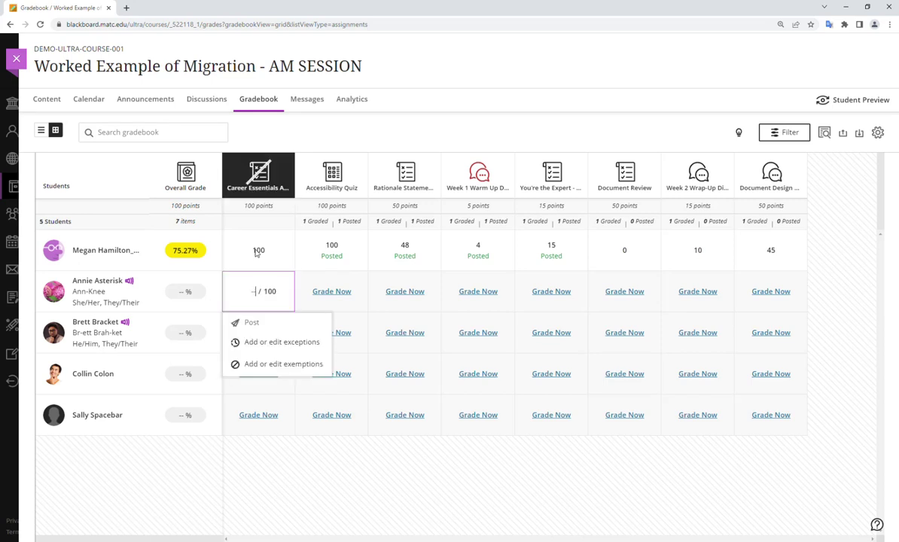
click(427, 523)
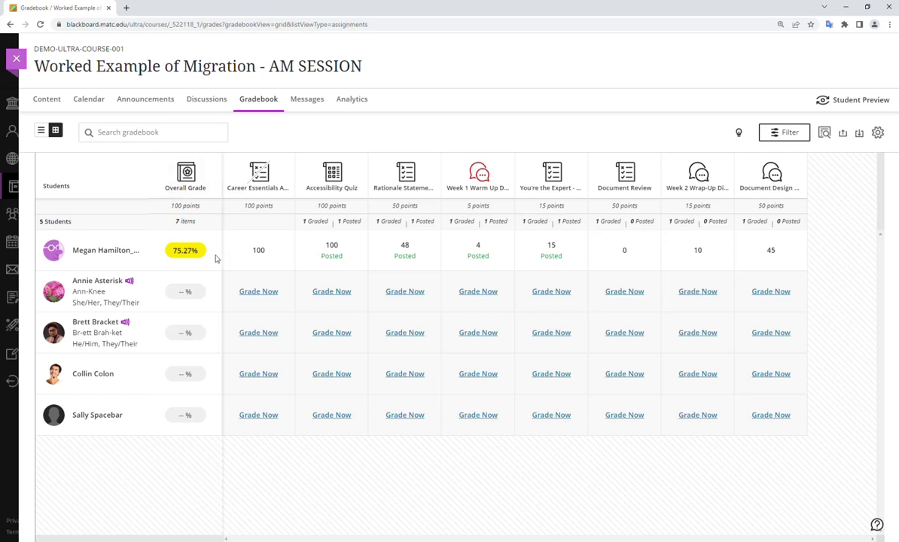
Open the calculation details of the Overall Grade column from the gradebook grid
click(187, 254)
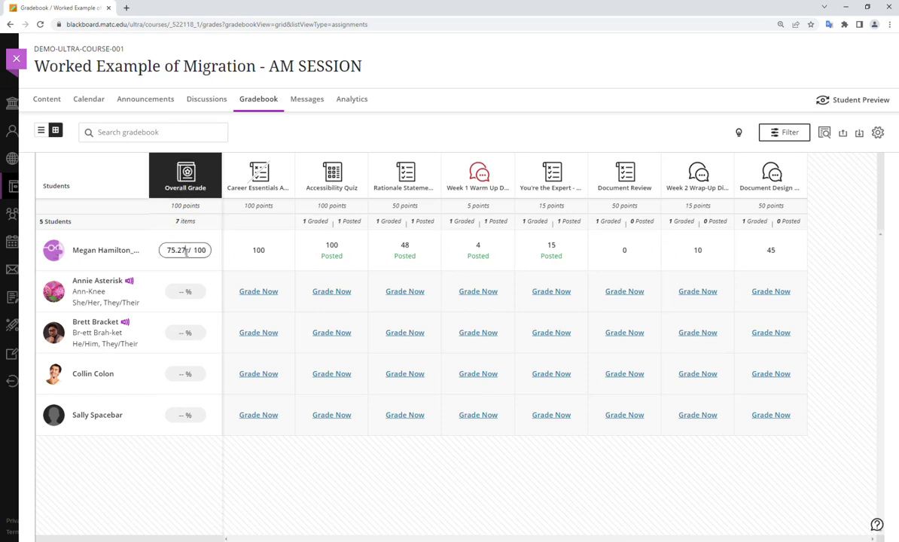
click(225, 255)
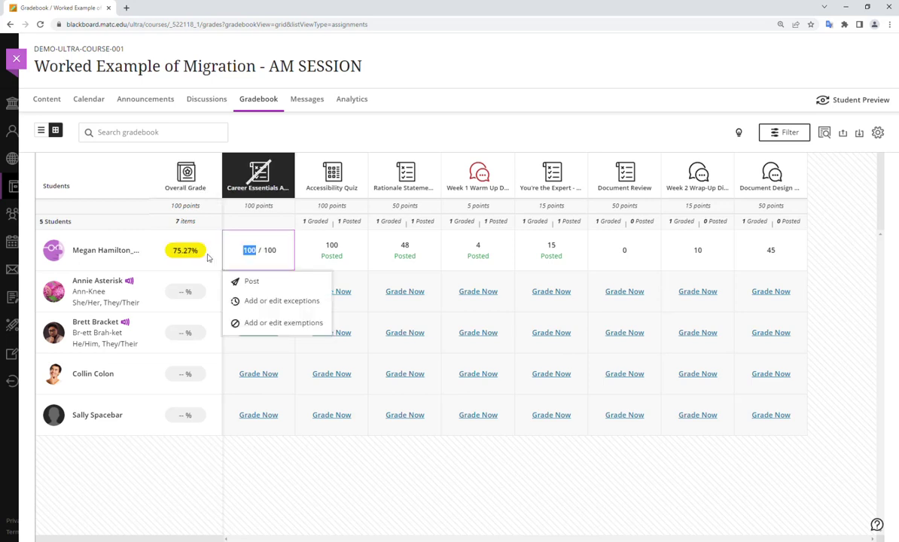
click(185, 174)
click(174, 207)
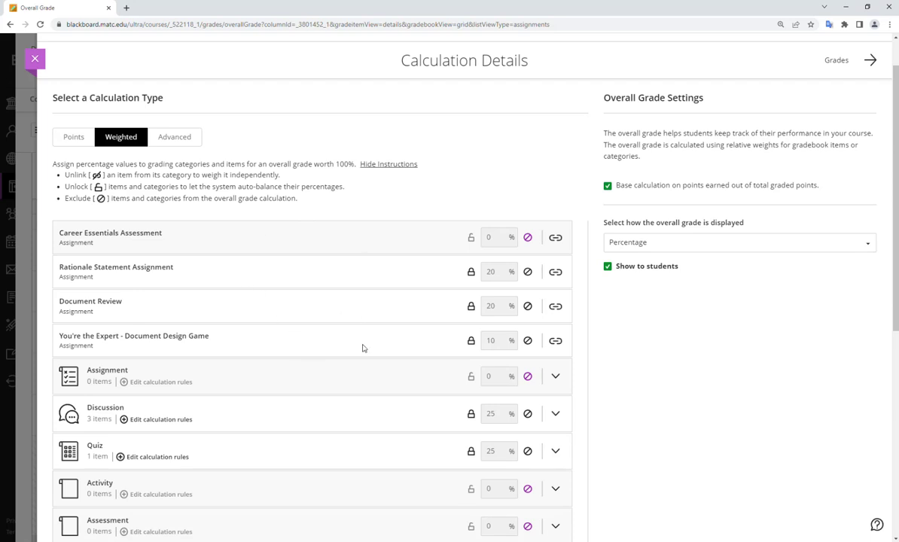
scroll(114, 369, down, 1)
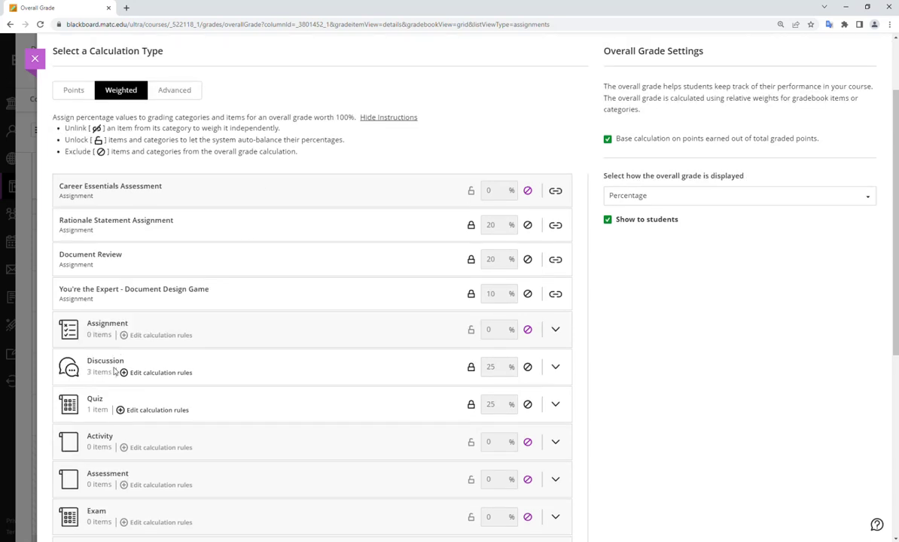